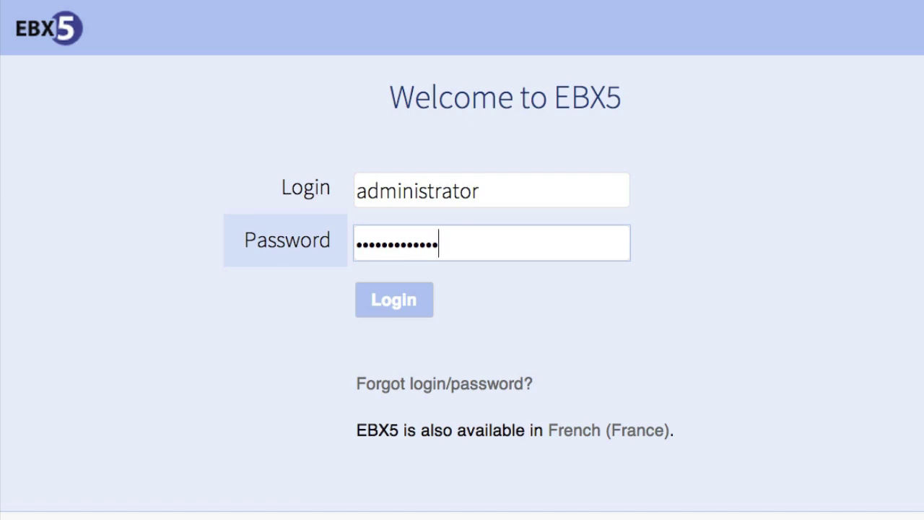
Log in as administrator and filter the account table of the Client Accounts data space with the saved GECAS filter
key(Return)
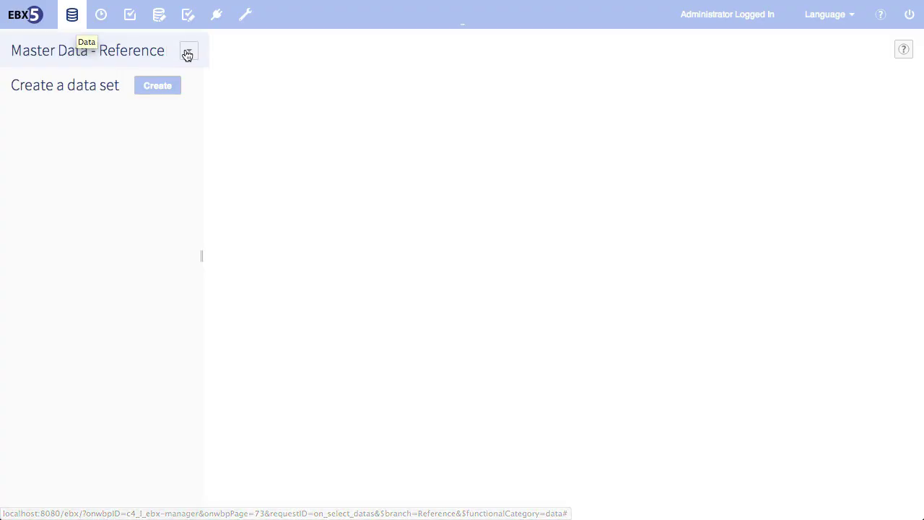
click(187, 55)
click(64, 95)
click(249, 77)
click(369, 439)
click(249, 77)
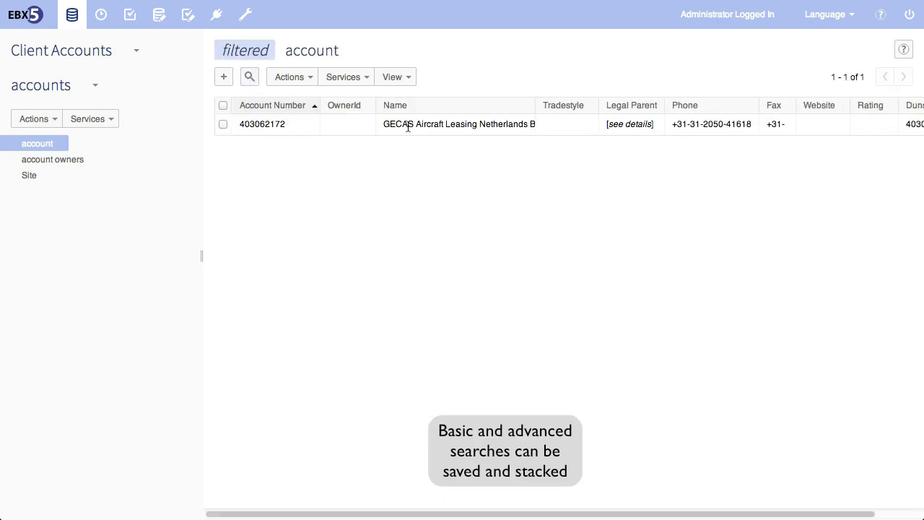
Open the GECAS Aircraft Leasing Netherlands B.V. record and review its additional information, including the DunsNumber and NaicsCode fields, returning to its account information
click(408, 127)
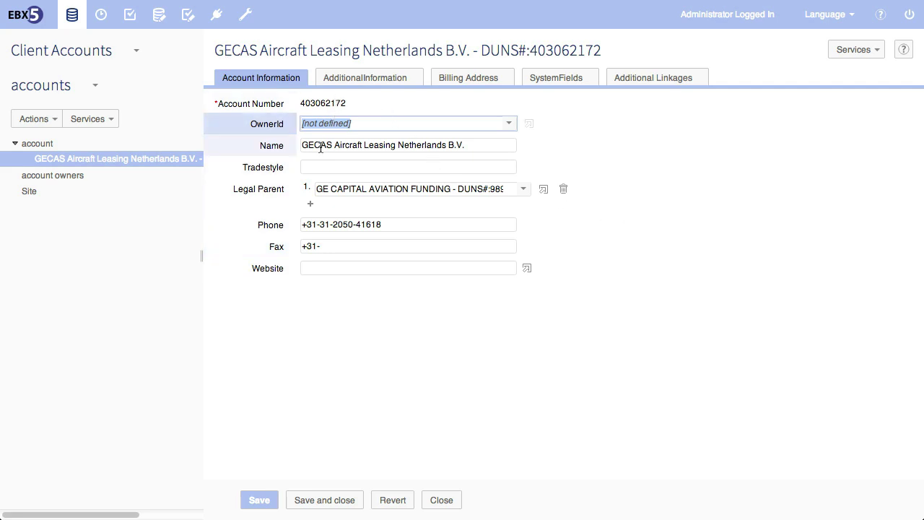
click(352, 81)
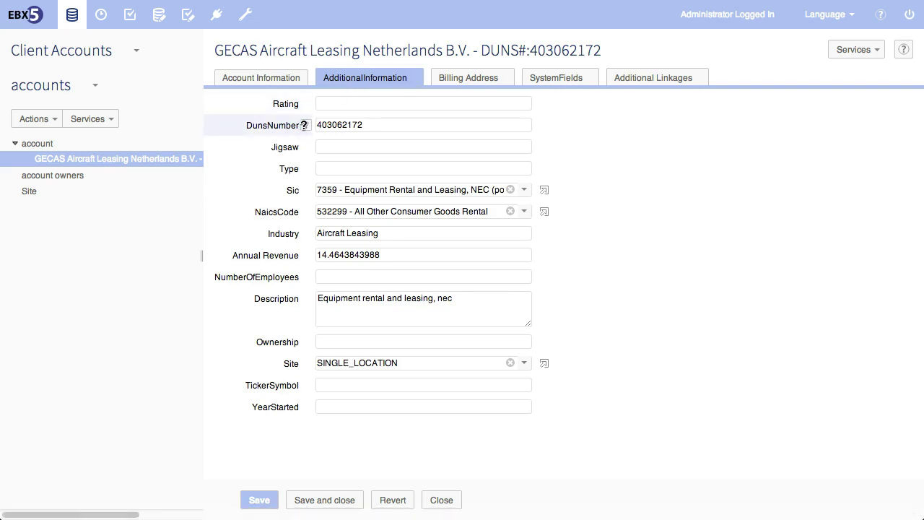
mouse_move(304, 124)
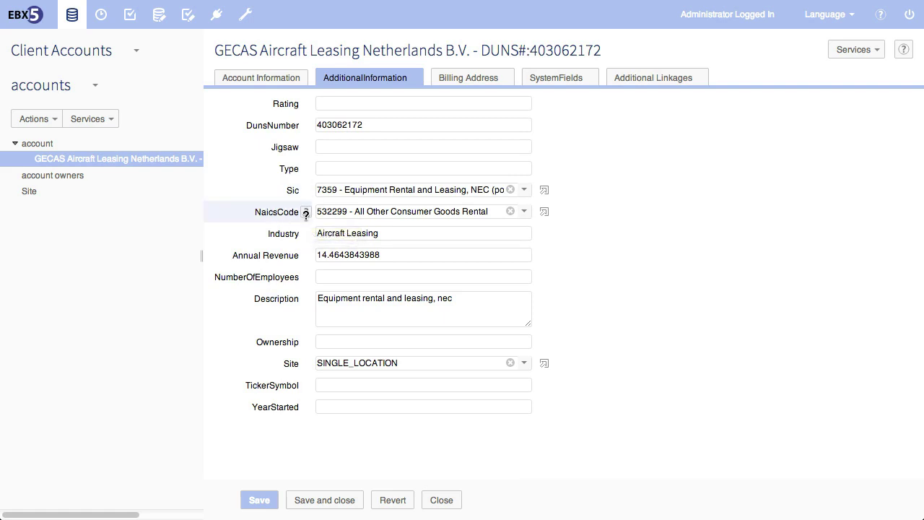
click(265, 80)
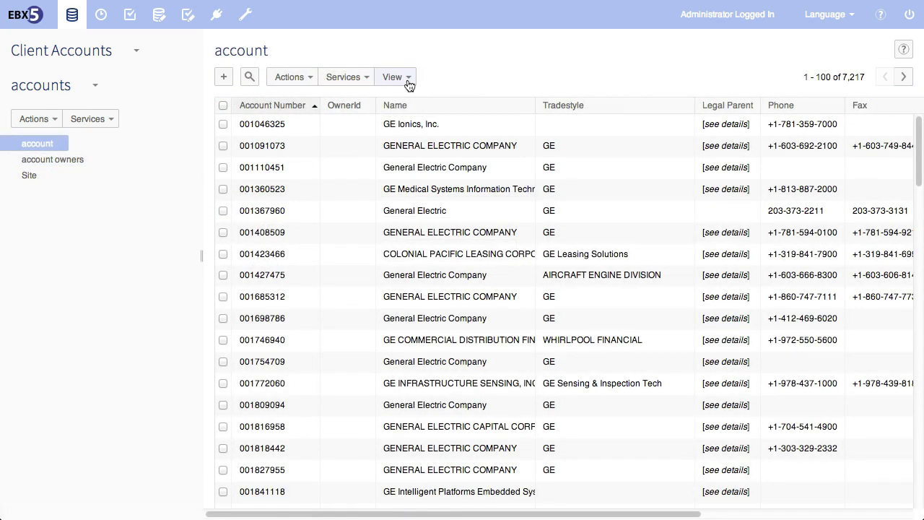
Create and apply a hierarchical custom view of the account table on the Legal Parent dimension, with Prune hierarchy set to Yes
click(401, 77)
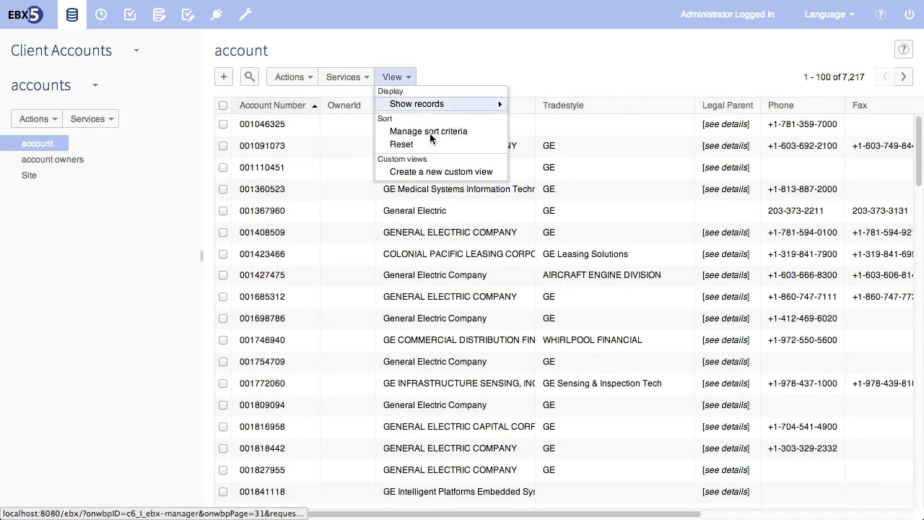
click(452, 172)
click(437, 352)
click(874, 500)
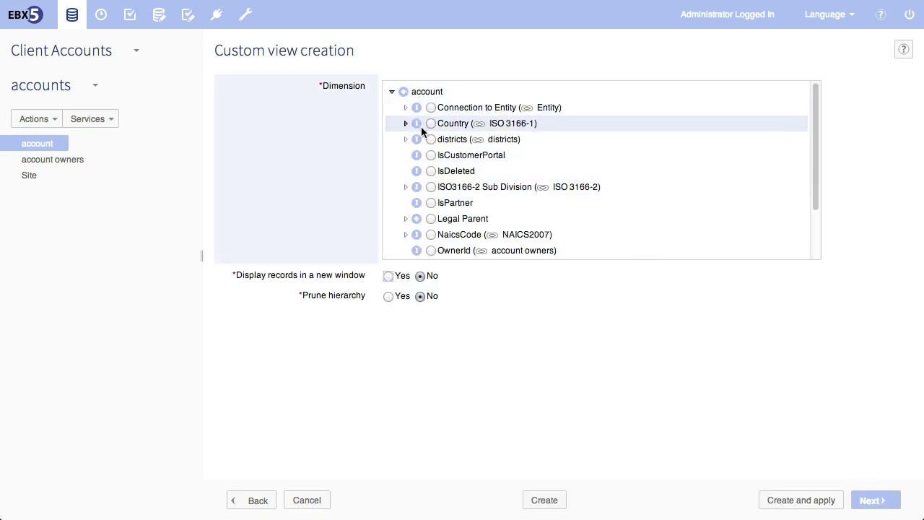
click(431, 219)
click(388, 296)
click(801, 500)
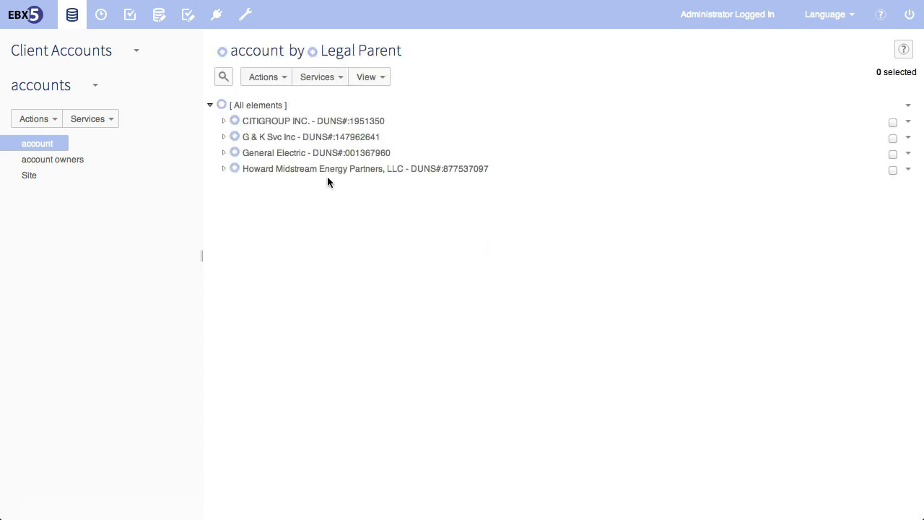
Expand General Electric and examine its subsidiaries under GE Aviation, GE Automotive Financial Services, GE Asset Management, GE Analytical Instruments and GE Aircraft Engines Holdings
click(223, 152)
scroll(245, 231, down, 15)
click(235, 260)
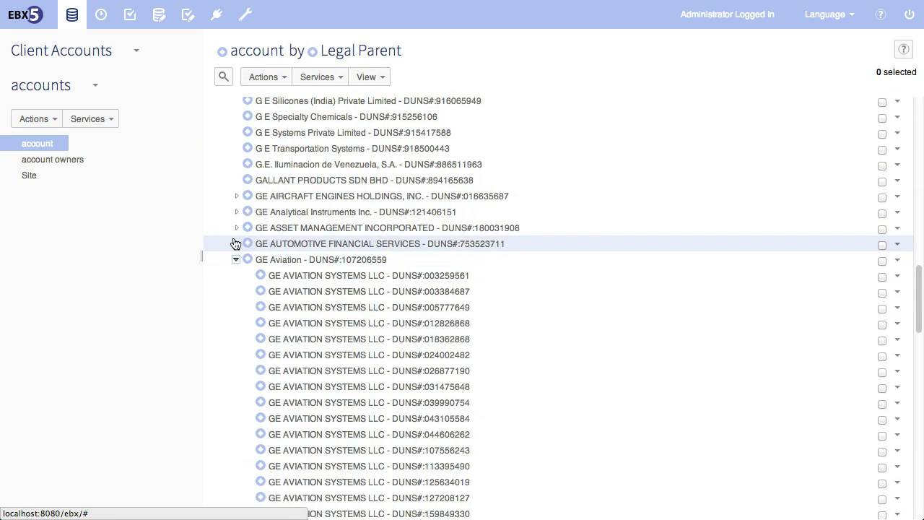
click(236, 243)
click(236, 227)
click(237, 212)
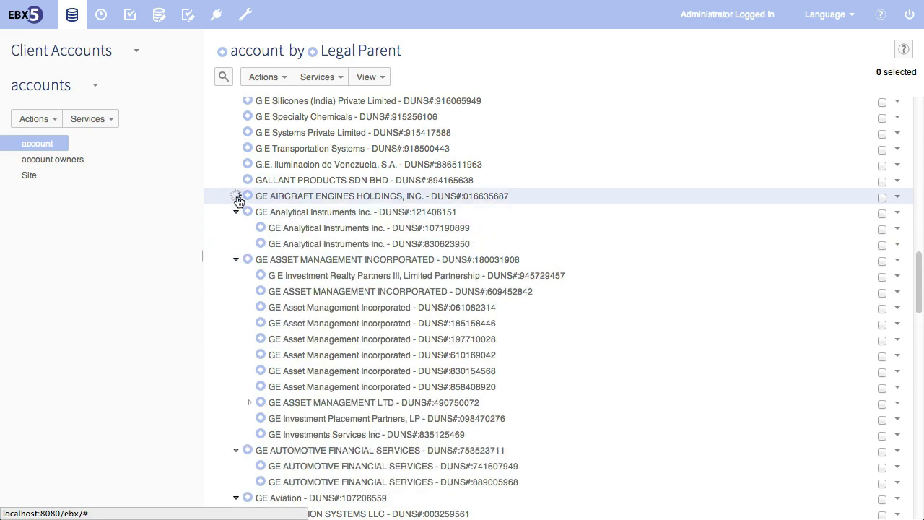
click(236, 196)
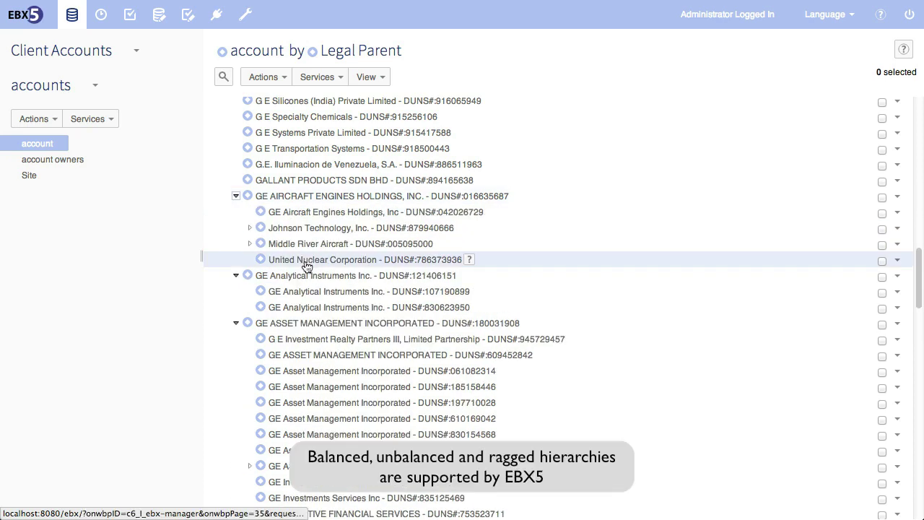
scroll(306, 266, up, 10)
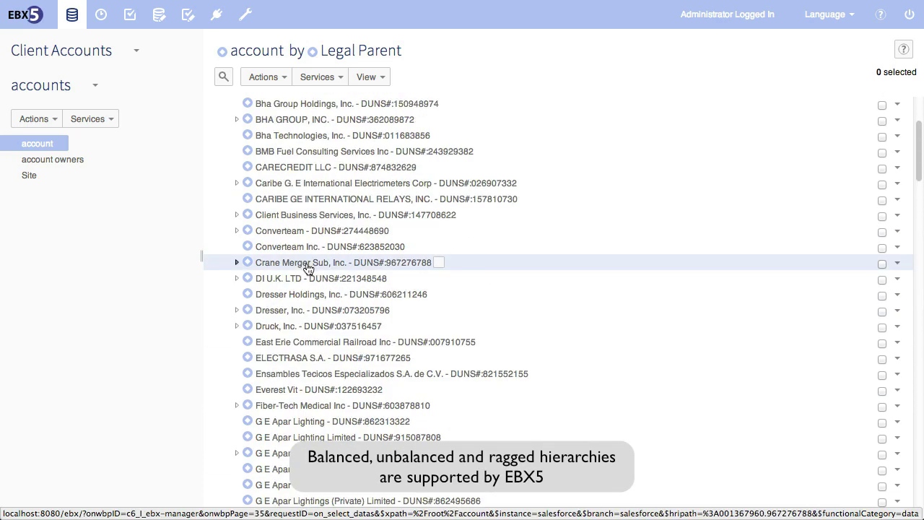
scroll(306, 265, up, 5)
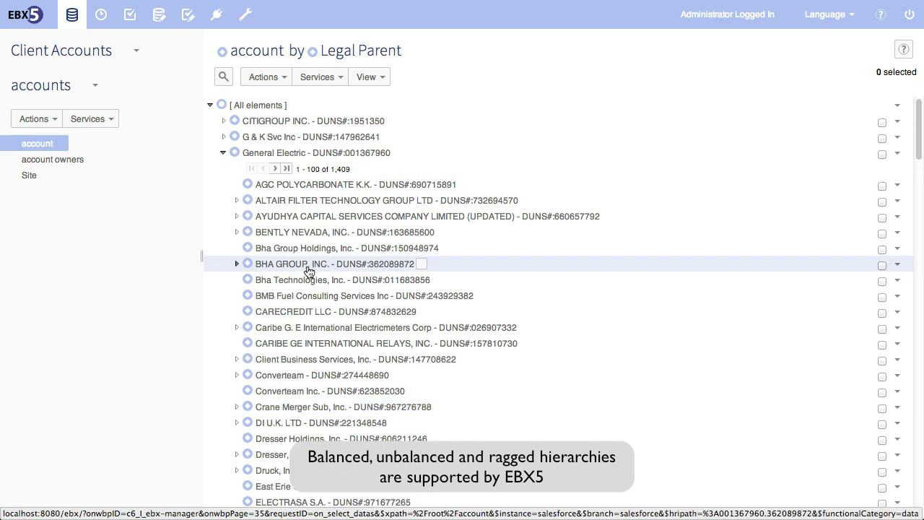
Filter the Legal Parent hierarchy with the saved Aircraft filter and expand all of its elements
click(224, 76)
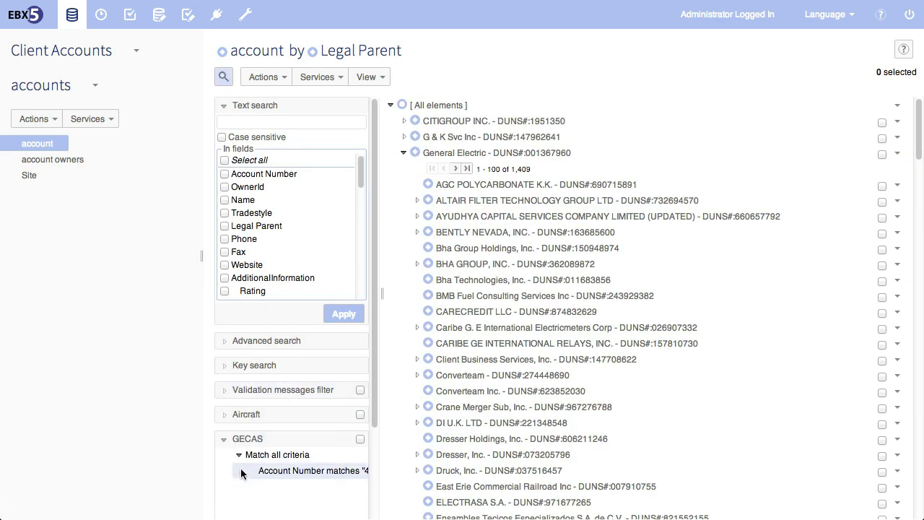
click(223, 440)
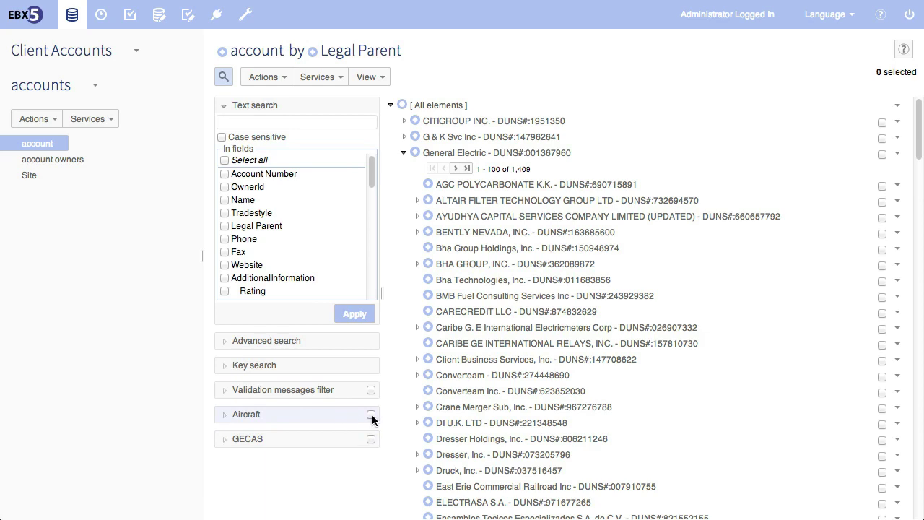
click(371, 415)
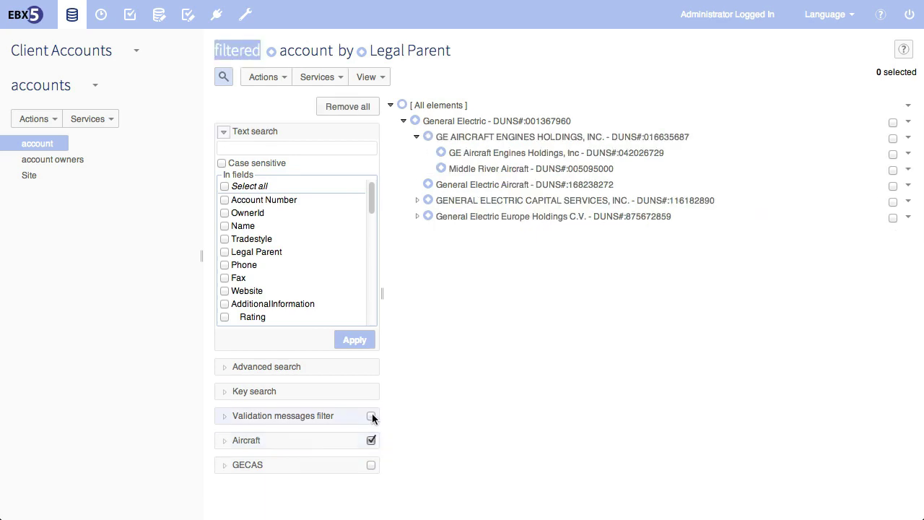
click(223, 76)
click(908, 104)
click(871, 129)
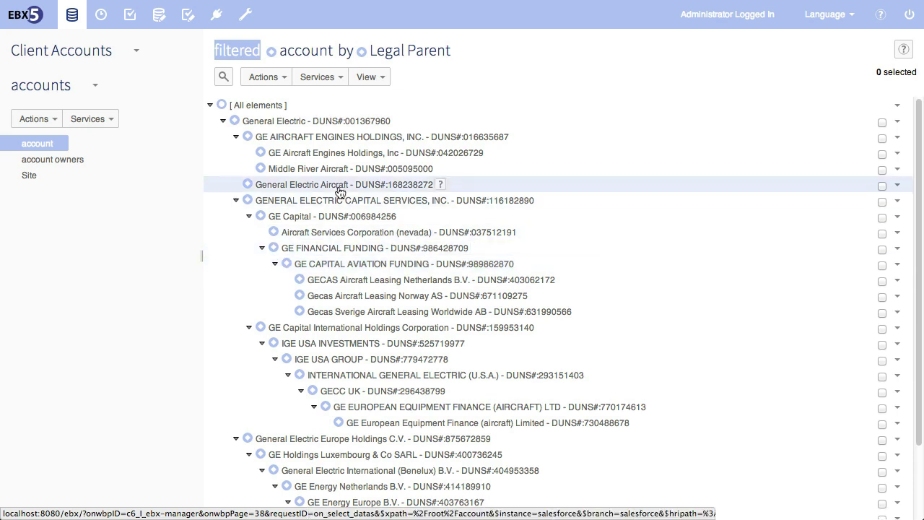
Highlight the GE CAPITAL AVIATION FUNDING node and narrow the Aircraft-filtered hierarchy further with the saved GECAS filter
click(642, 264)
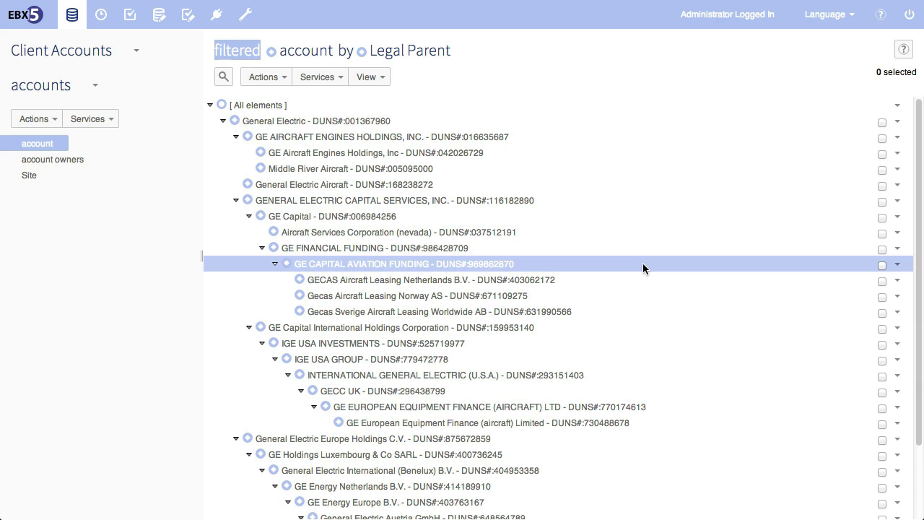
click(224, 76)
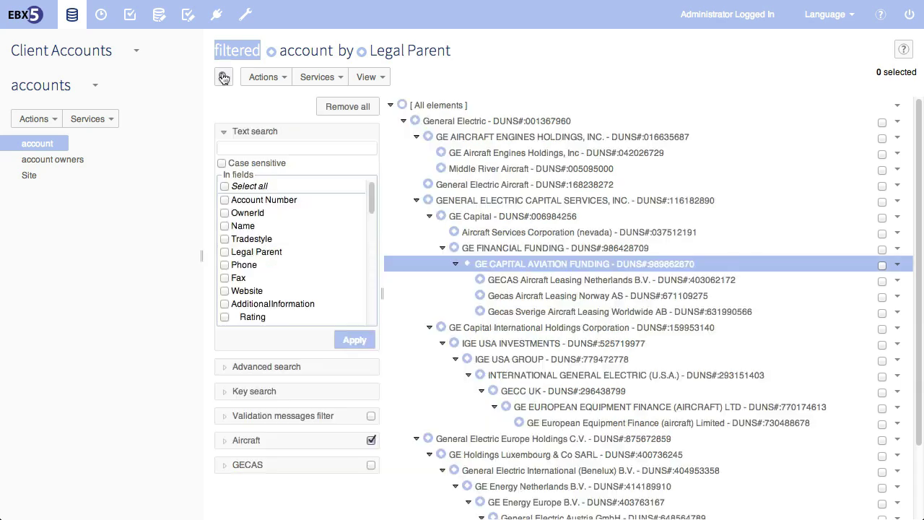
click(370, 465)
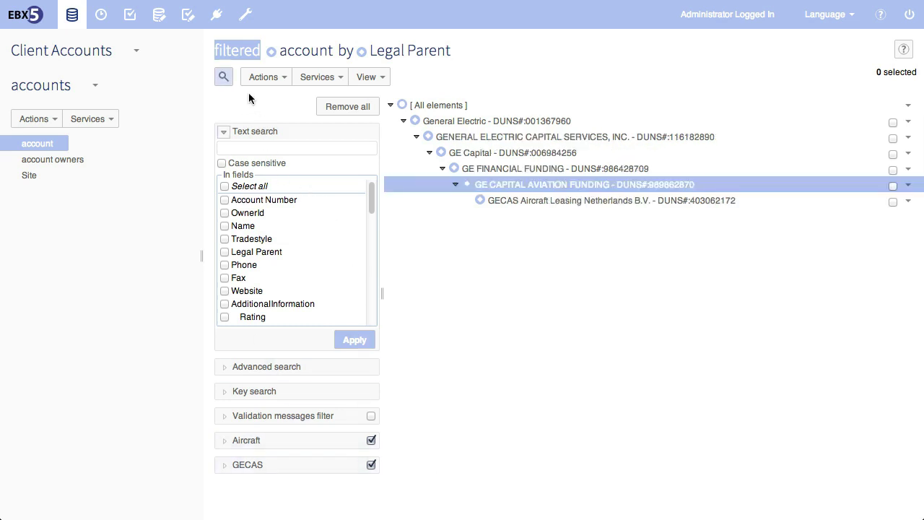
click(224, 77)
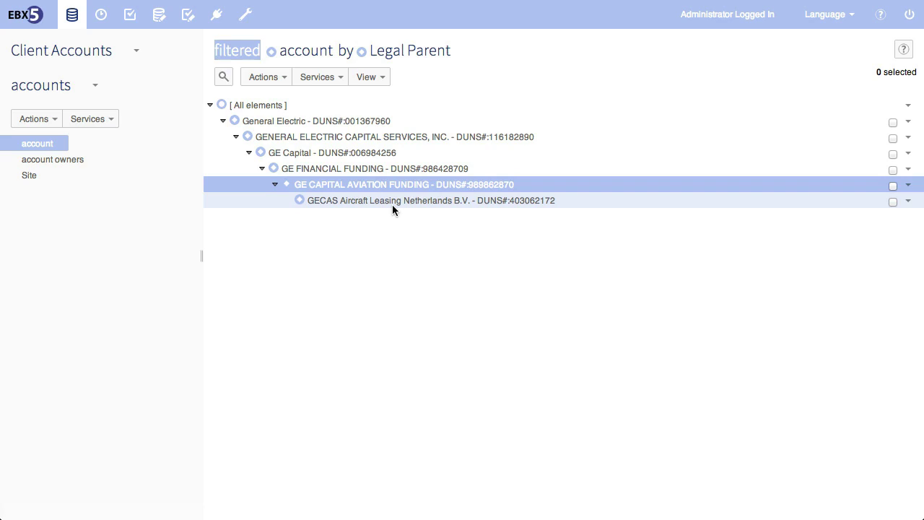
Add GE Capital International Holdings Corporation as a second legal parent of GECAS Aircraft Leasing Netherlands B.V., then save and close the record
click(394, 202)
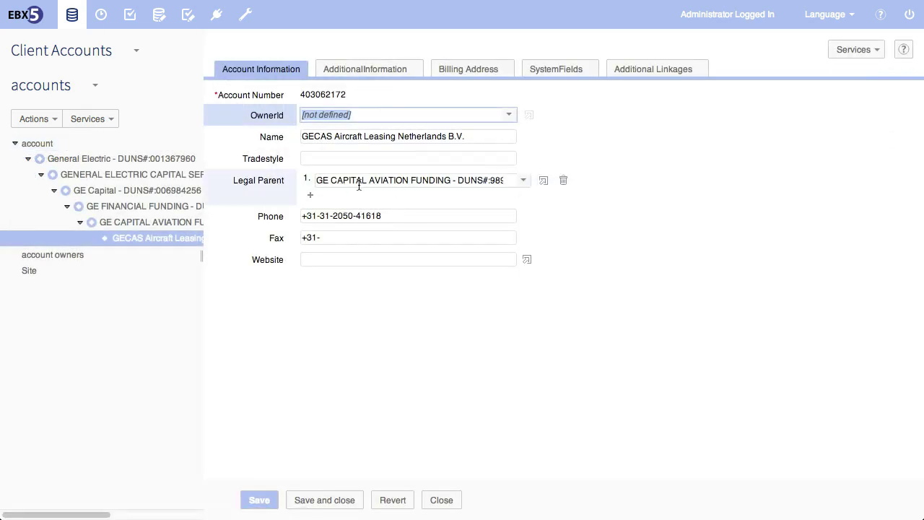
click(309, 195)
click(339, 196)
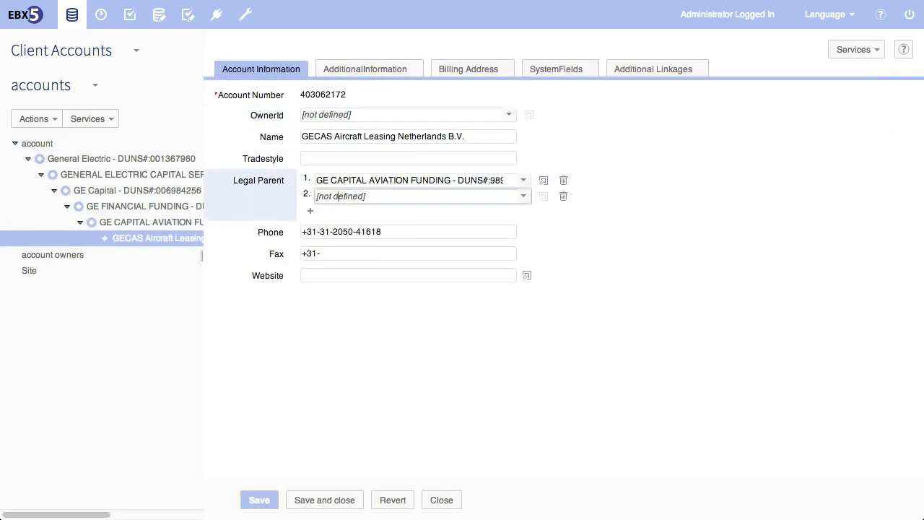
text(159953140)
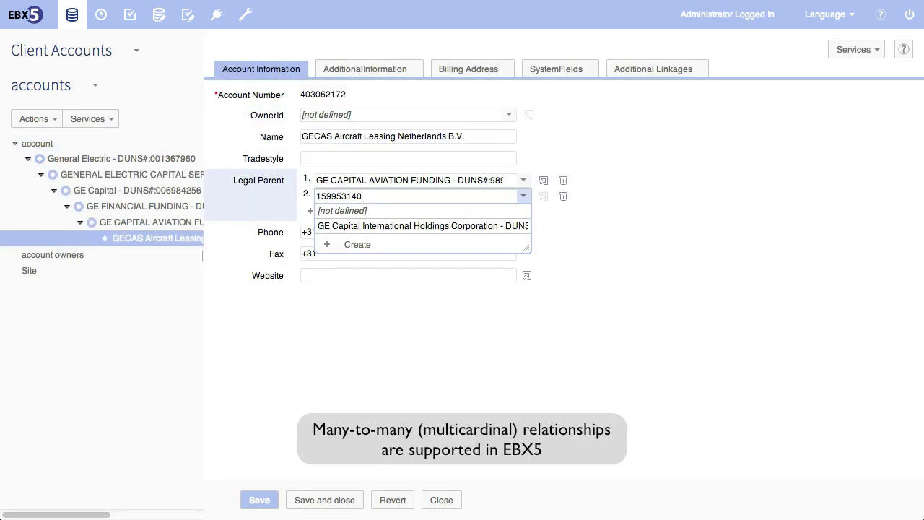
click(358, 227)
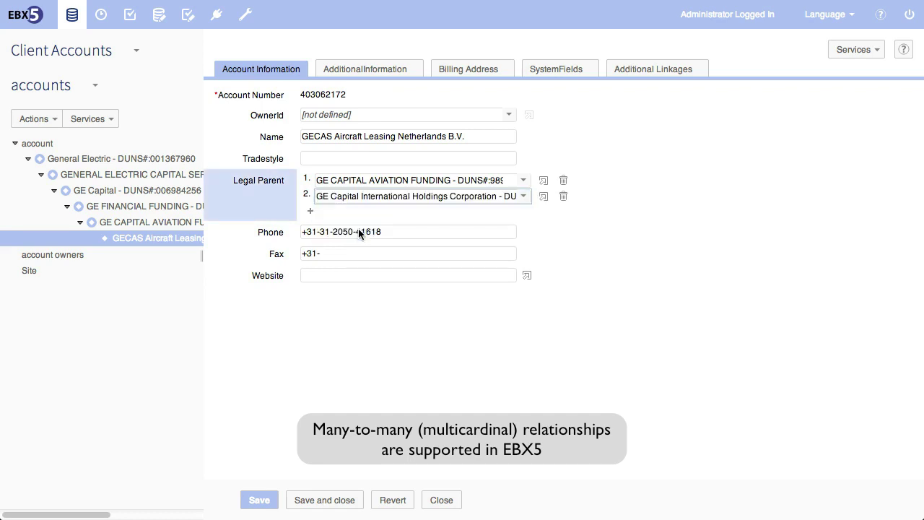
click(347, 500)
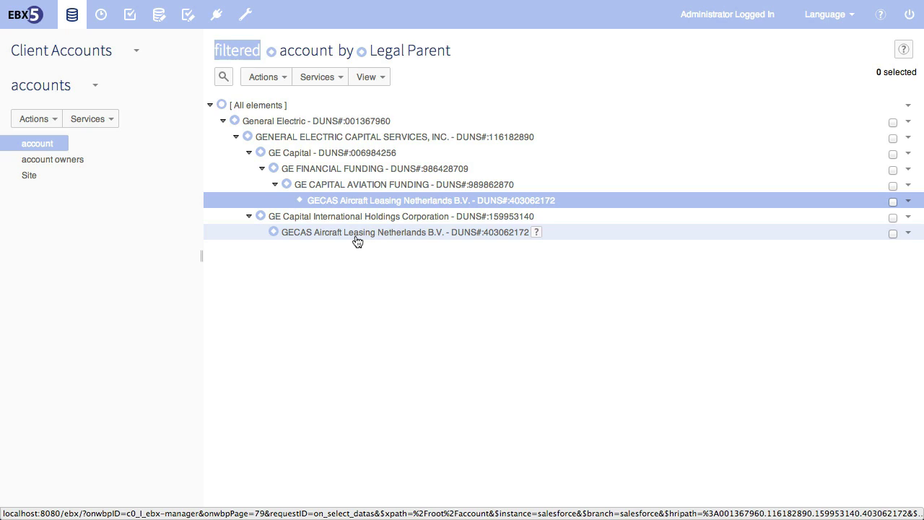
Review the Update hierarchy and Check hierarchy tasks in the workflow that creates a new sales region for Southern Germany
click(164, 19)
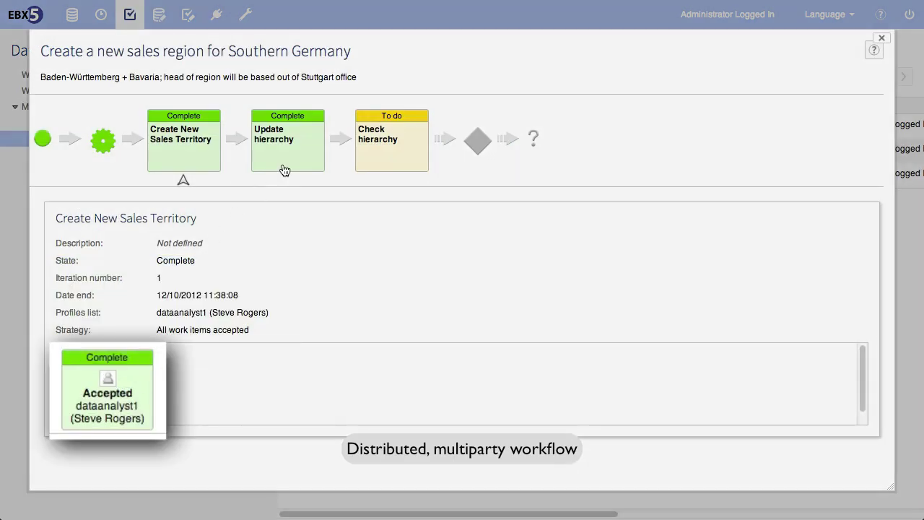
click(280, 169)
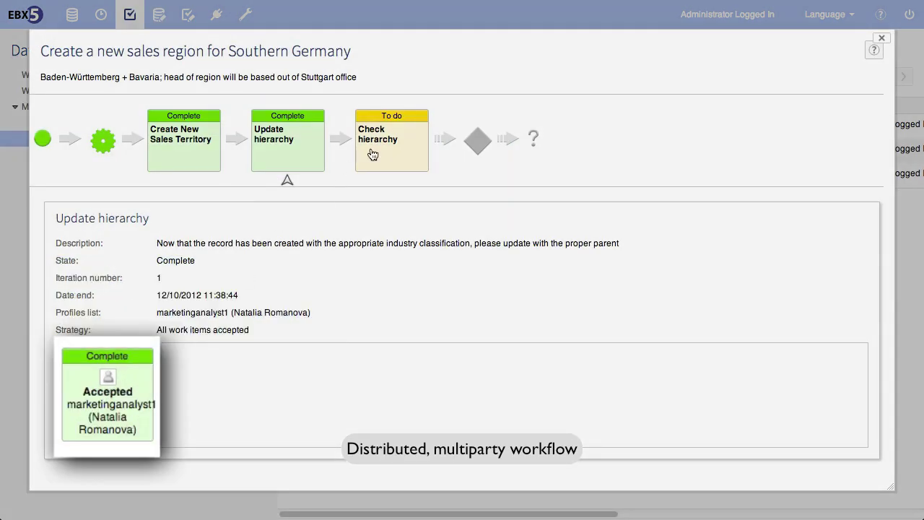
click(373, 157)
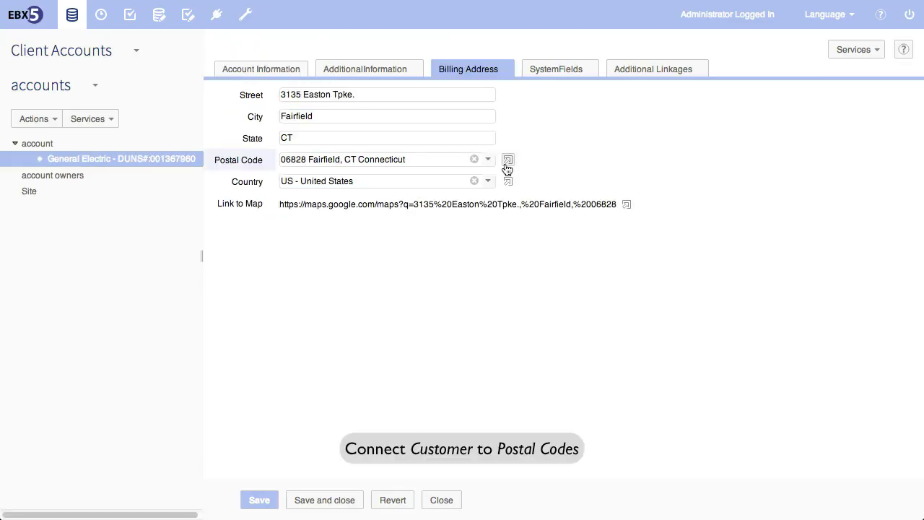
Follow the linked records of the General Electric account for its postal code, financial account and NAICS code
click(506, 169)
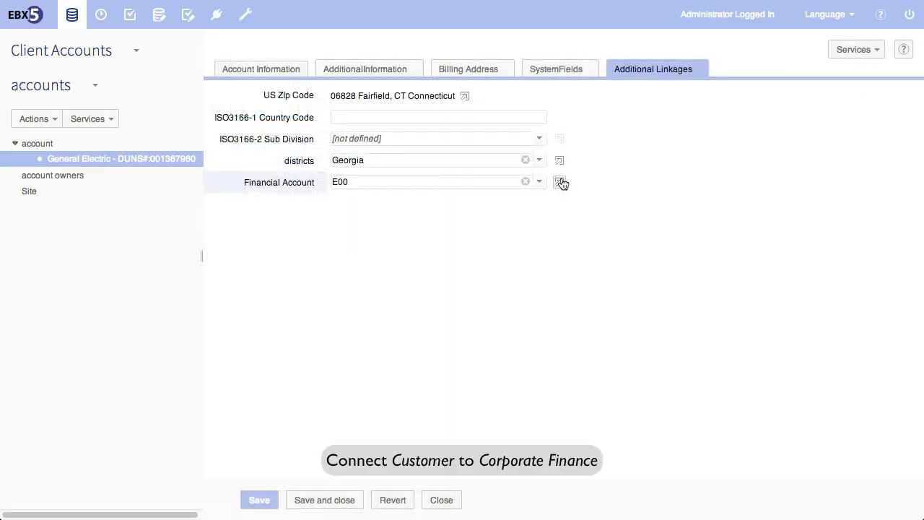
click(561, 182)
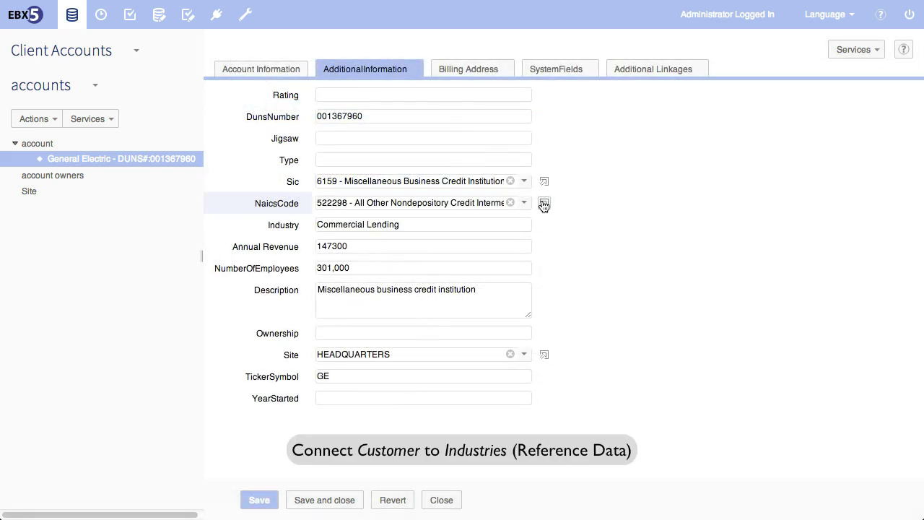
click(543, 204)
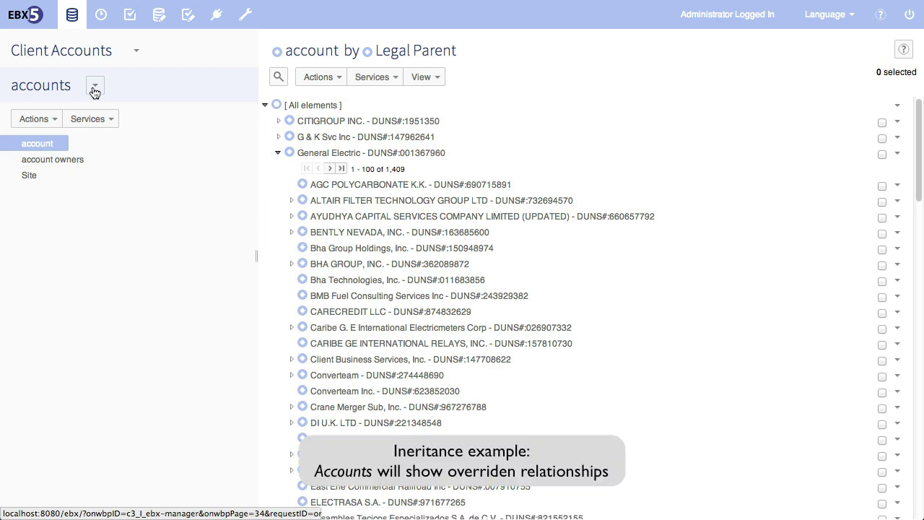
Open the data set selection for accounts, and view the workflow model steps of CreateNewAnalyst
click(95, 87)
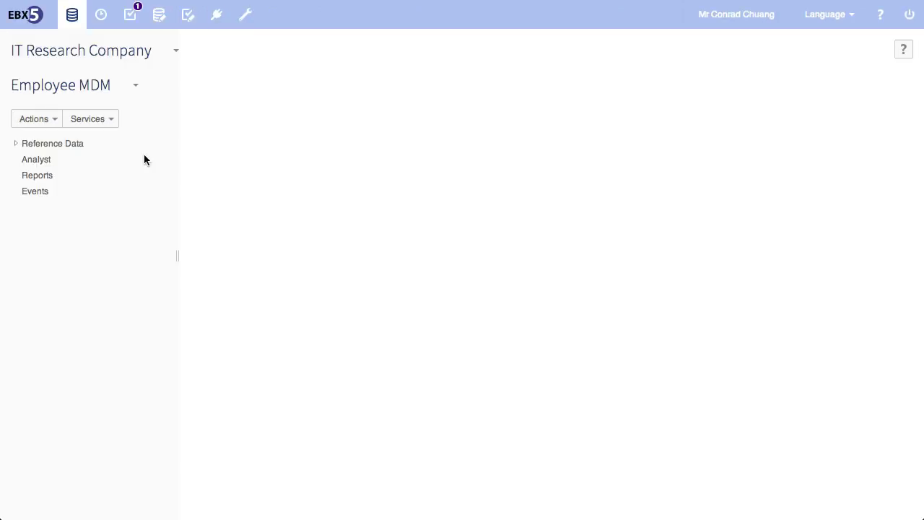
click(187, 14)
click(42, 180)
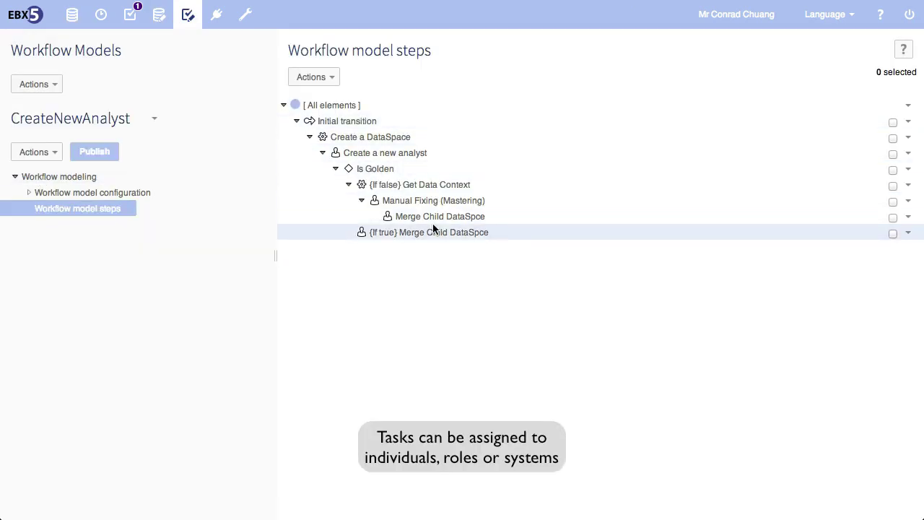
Inspect the Create a new analyst model step and the new-employee workflow's Manual Fixing (Mastering) progress, closing the progress diagram when done
click(358, 153)
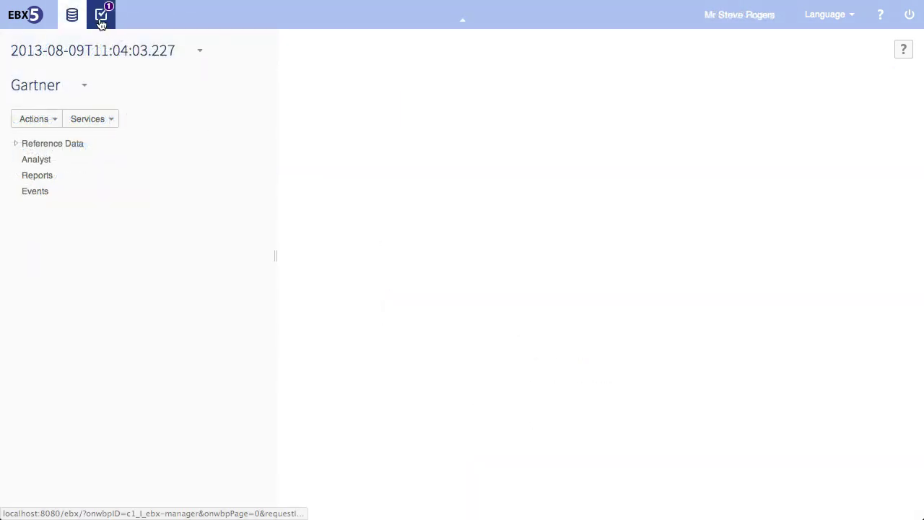
click(101, 17)
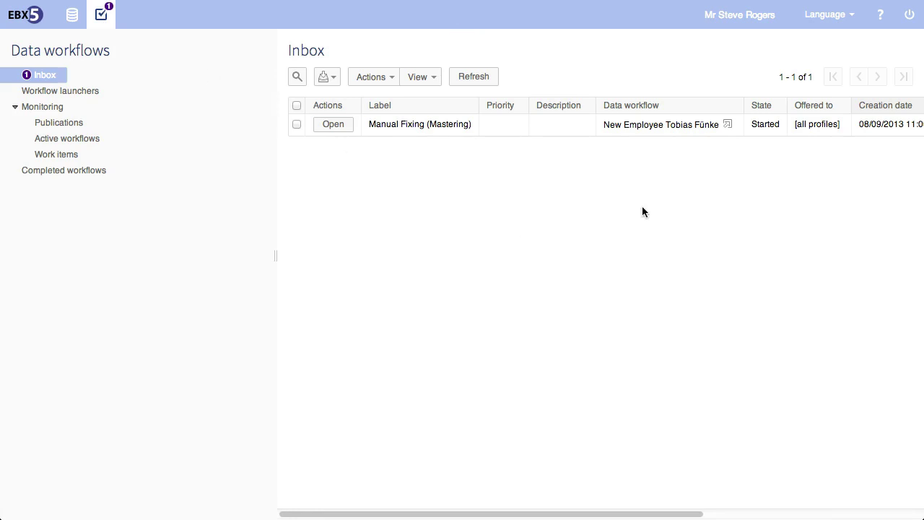
click(727, 124)
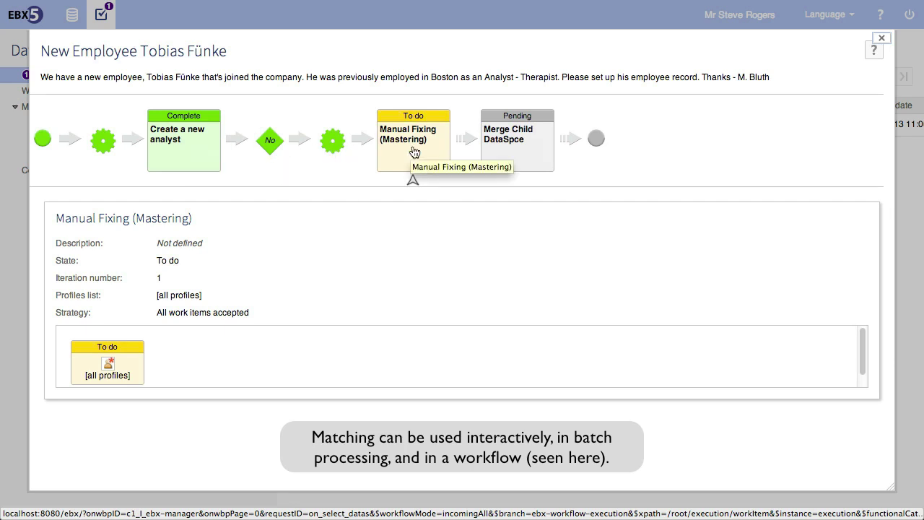
click(881, 38)
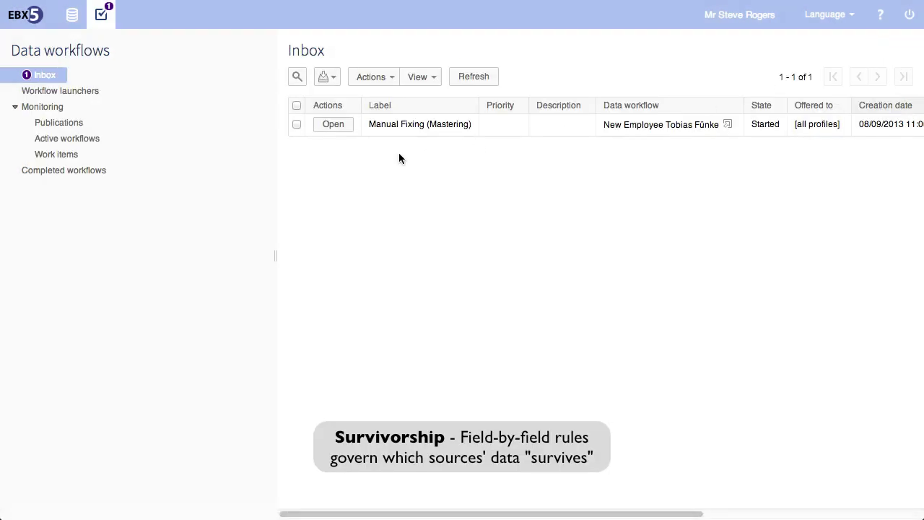
Start the Manual Fixing (Mastering) work item and pick the suspect record's profile link and Newport Beach location for the merge
click(333, 125)
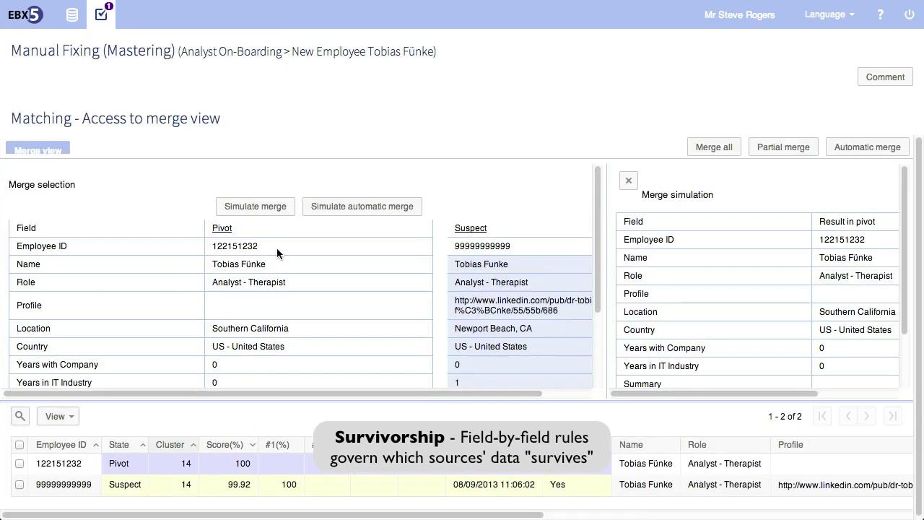
scroll(275, 254, down, 3)
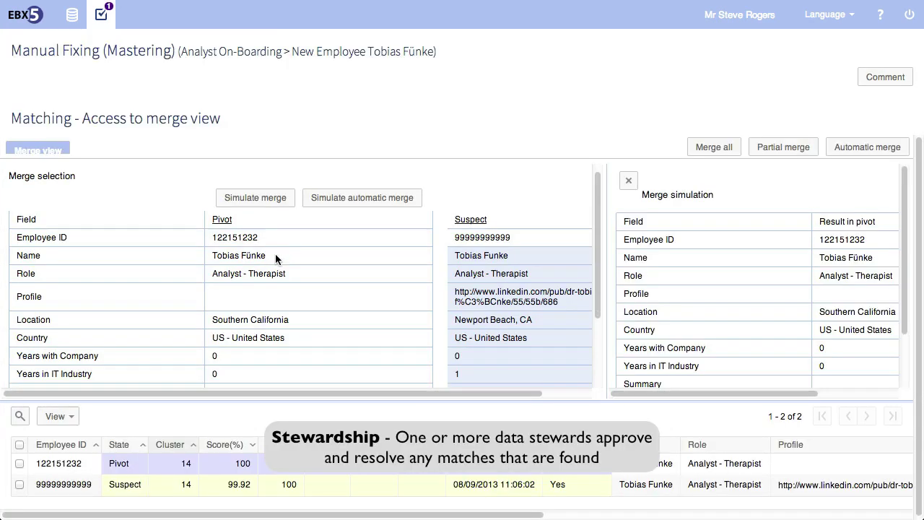
scroll(275, 253, up, 3)
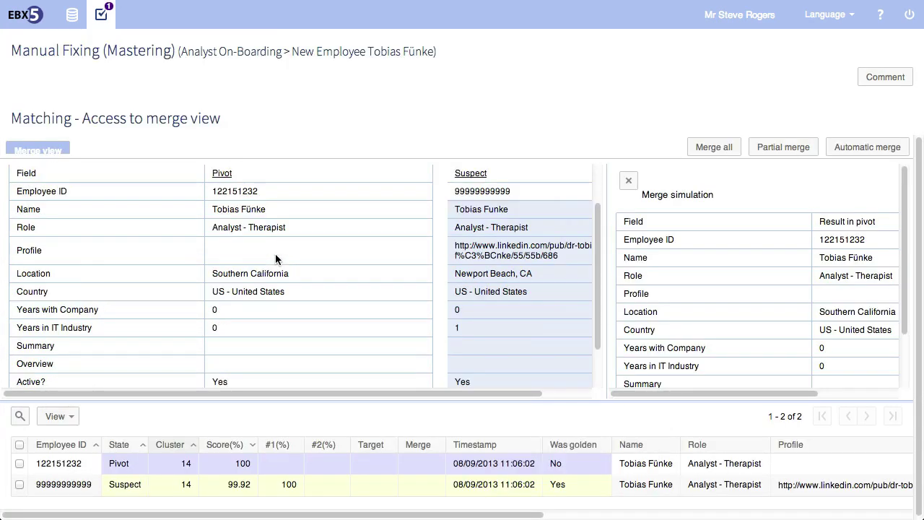
click(519, 250)
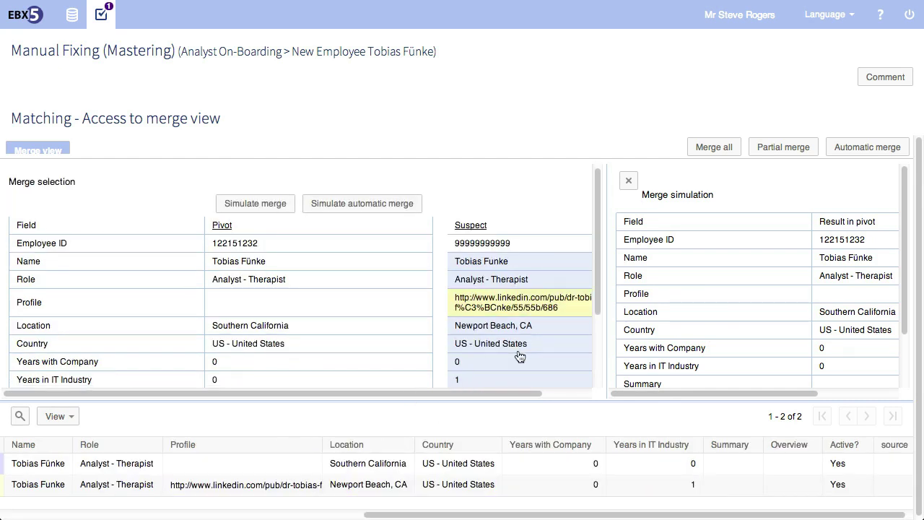
scroll(520, 359, down, 1)
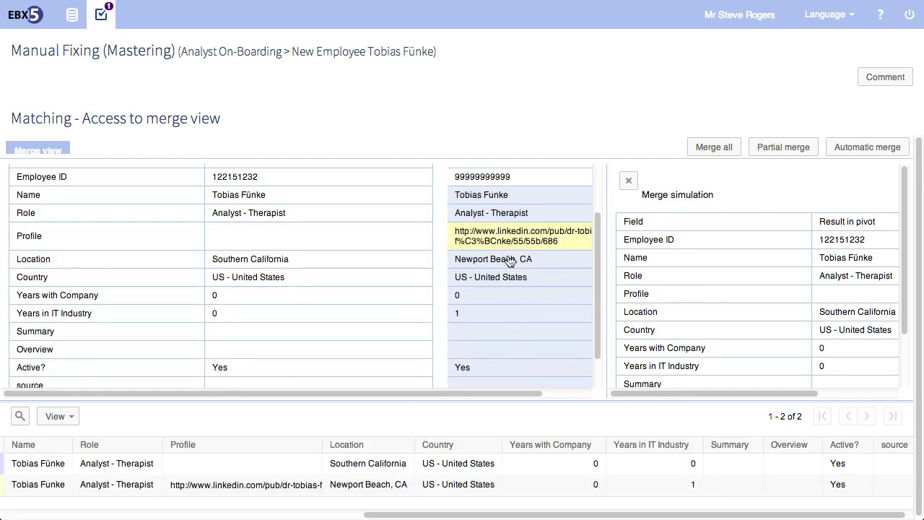
click(509, 262)
scroll(272, 370, down, 2)
click(272, 370)
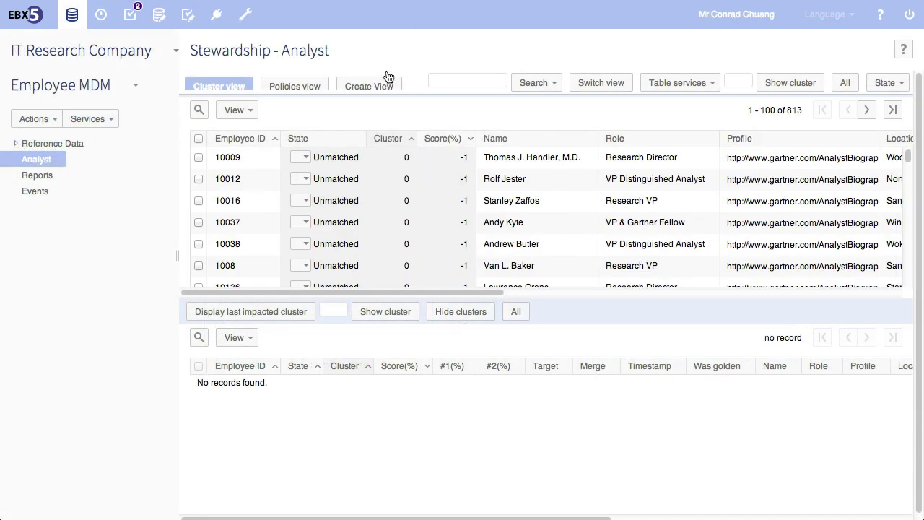
View the Analyst table's matching policies and open the Name, DoubleMetaPhone, 0.9 rule under the active name-match policy
click(297, 86)
click(213, 376)
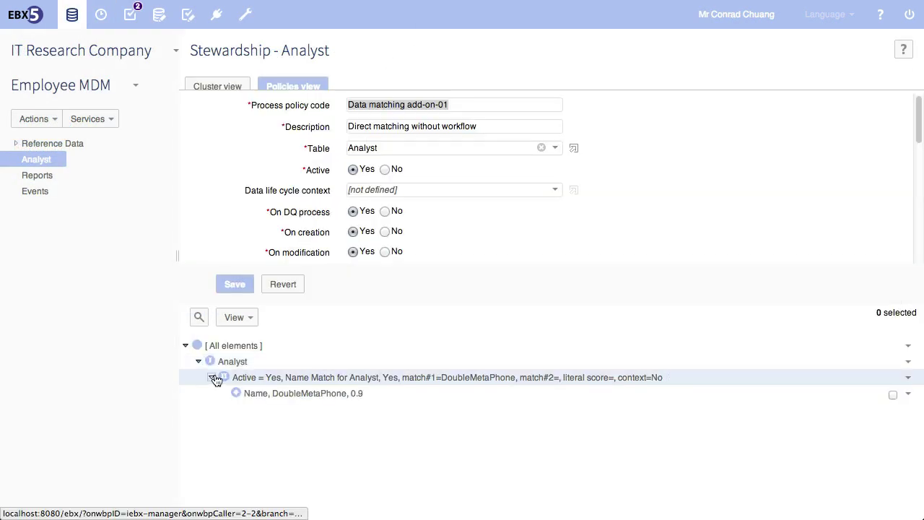
click(323, 395)
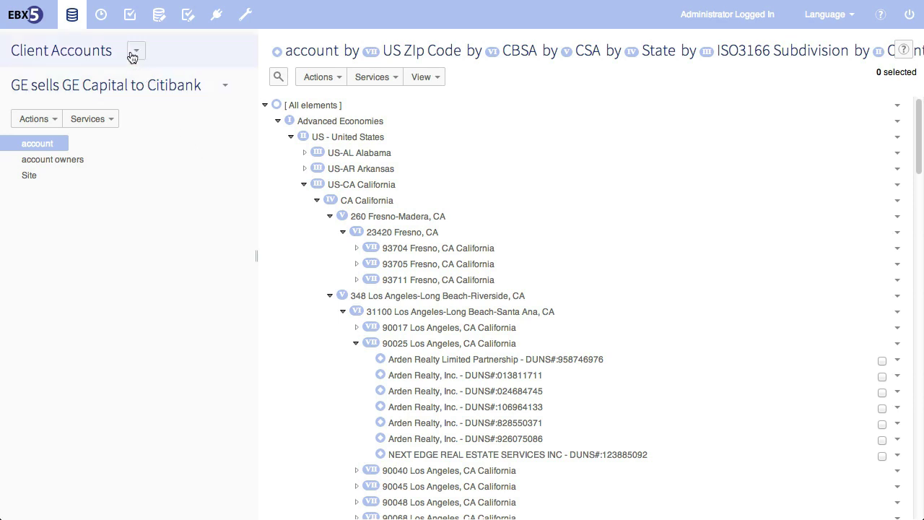
Expand NAICS, Medical Specialties and its National Uniform Claim Commitee branch in the data space hierarchy
click(105, 19)
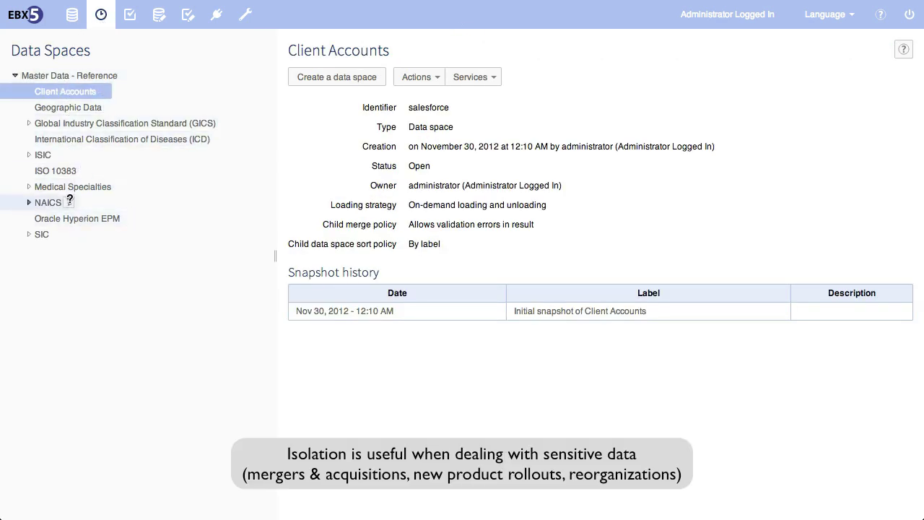
click(29, 202)
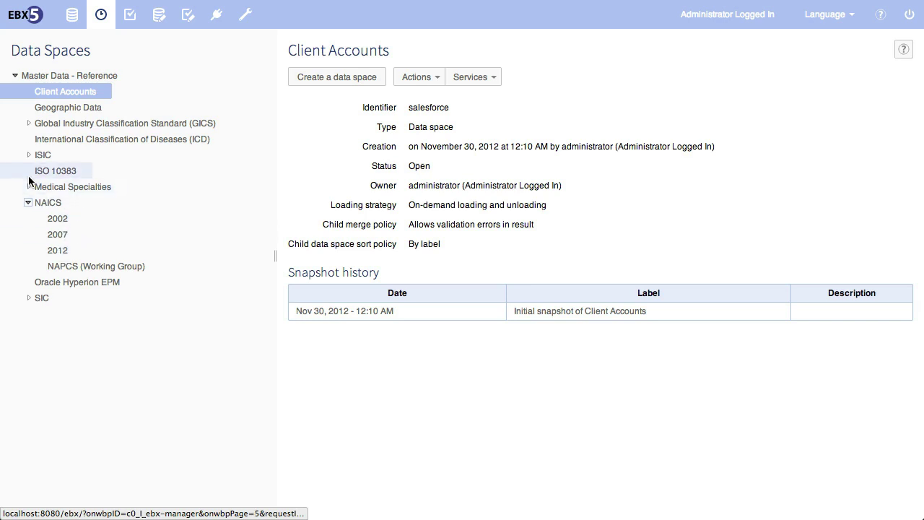
click(29, 186)
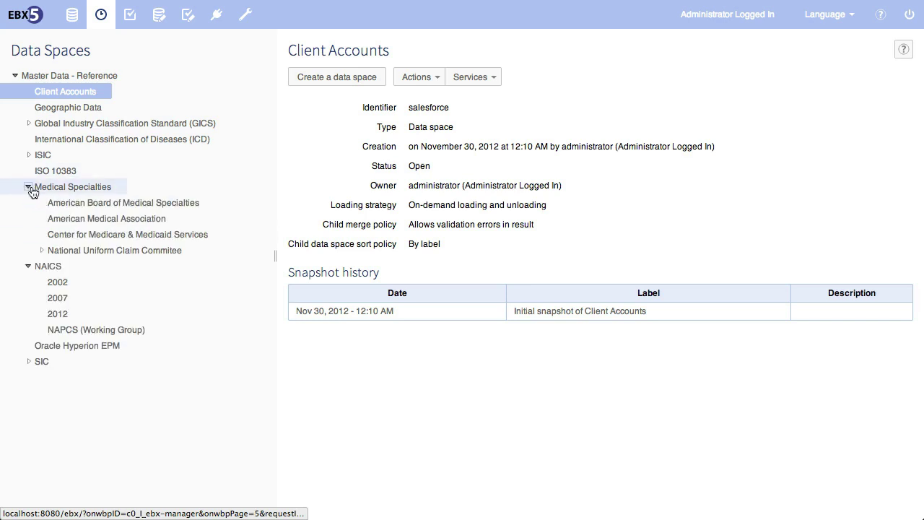
click(41, 250)
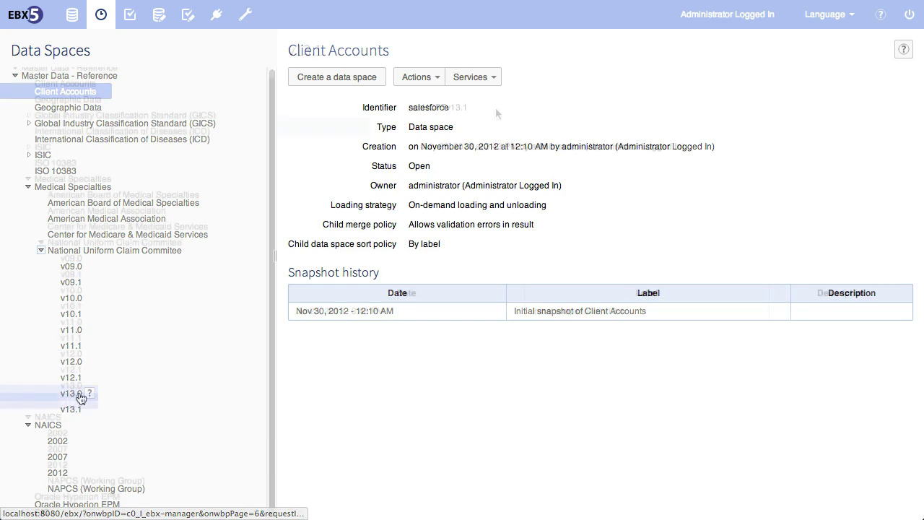
Compare data space v13.1 of the National Uniform Claim Commitee with data space v12.1
click(71, 409)
click(417, 76)
click(426, 146)
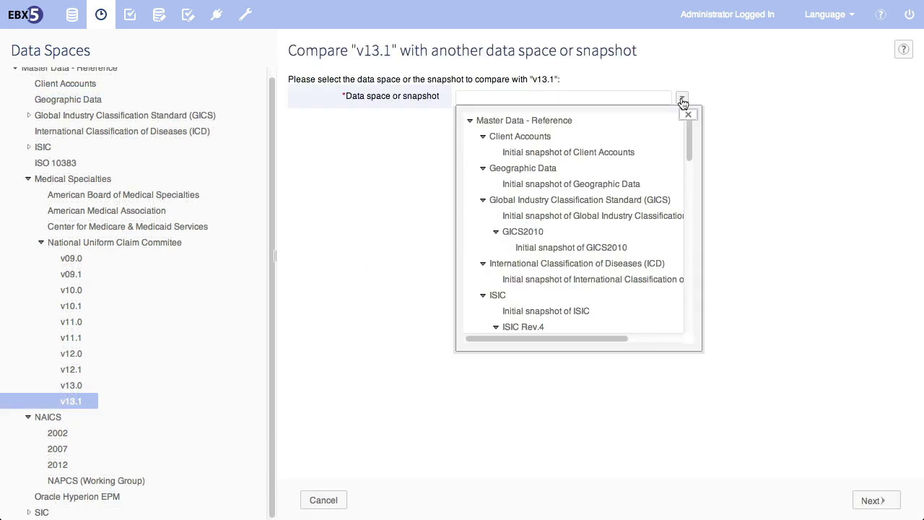
click(868, 500)
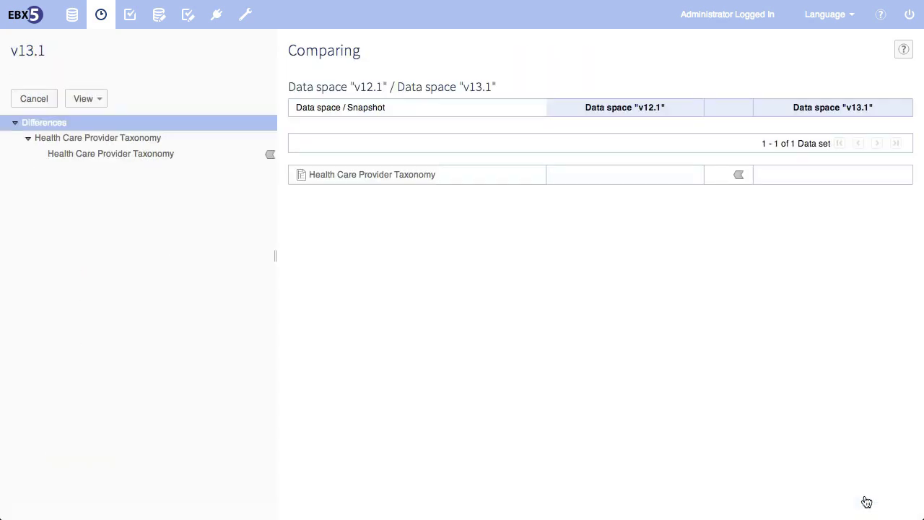
Drill into the Health Care Provider Taxonomy data set and table to examine the record differences between the two versions
click(363, 178)
click(364, 201)
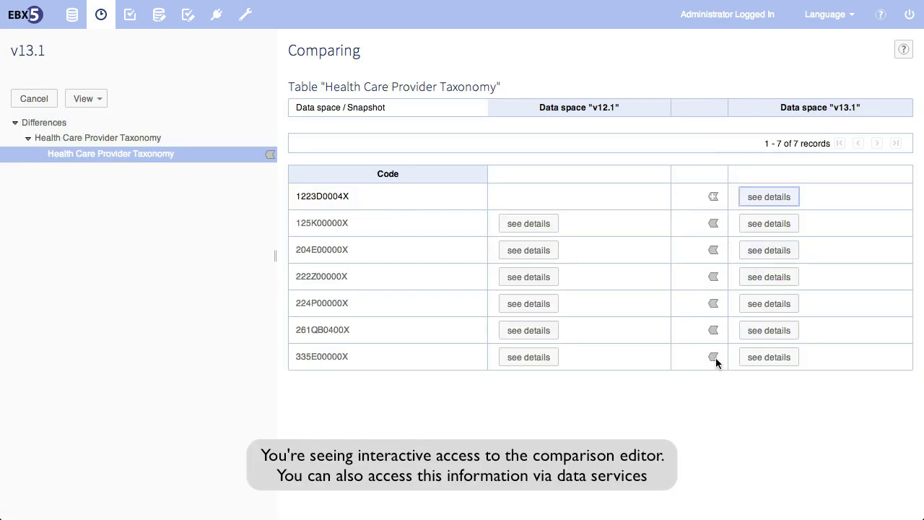
click(332, 253)
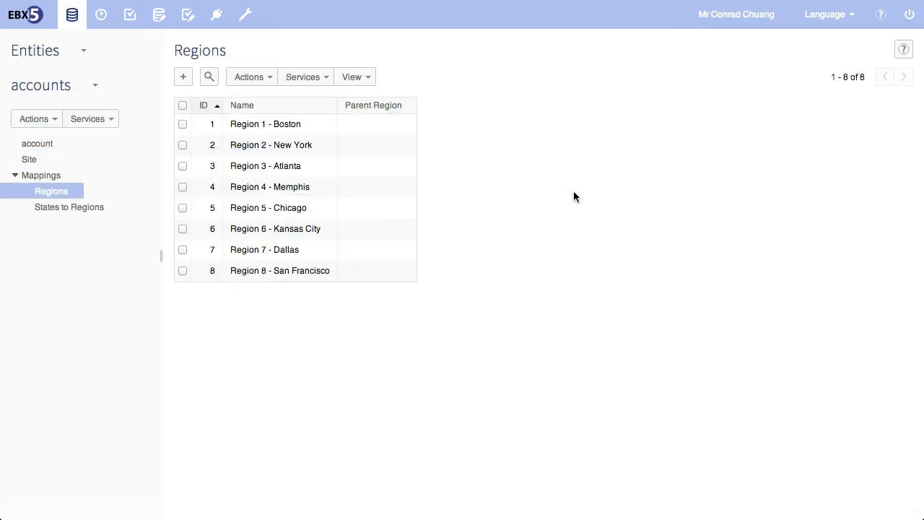
View the change history of the Region 1 - Boston record, and step through its transactions starting from the creation
click(182, 123)
click(245, 78)
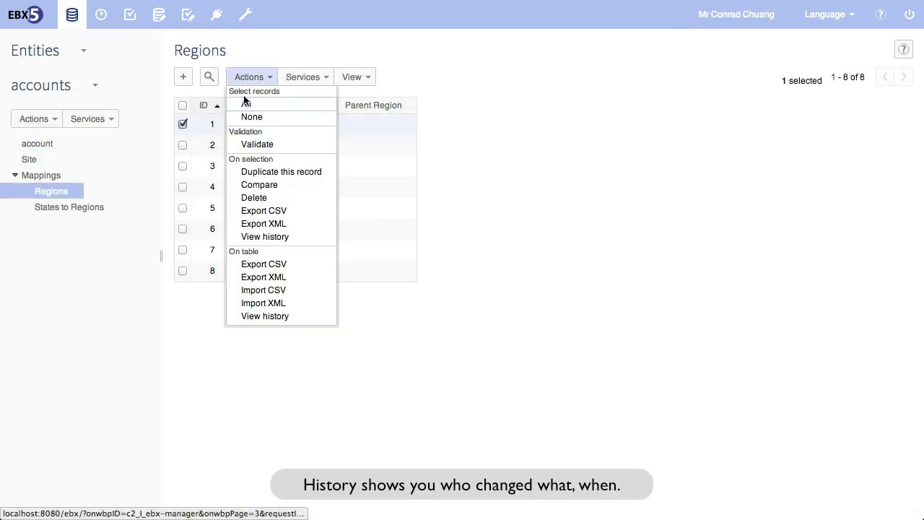
click(248, 237)
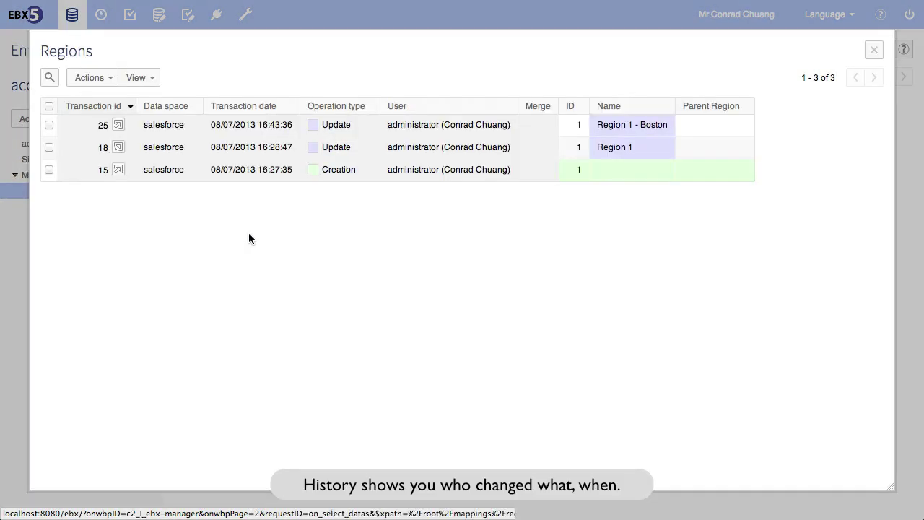
click(145, 172)
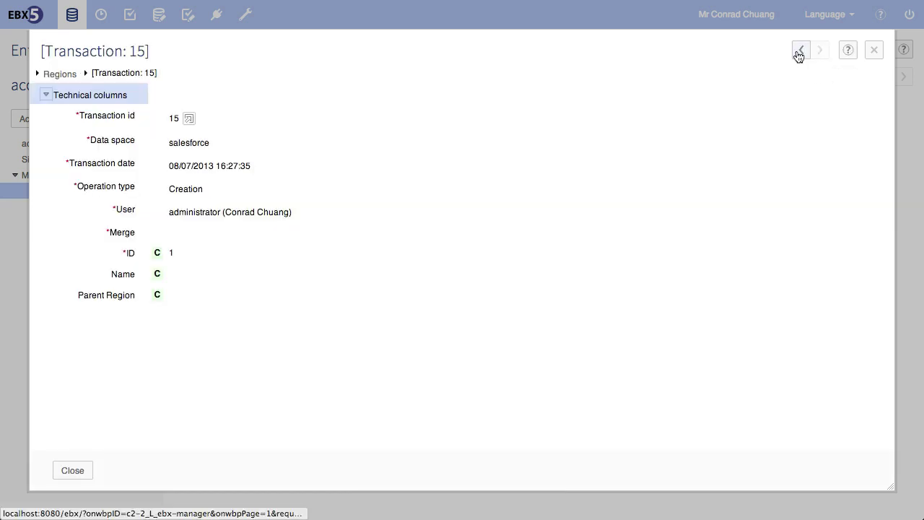
click(800, 52)
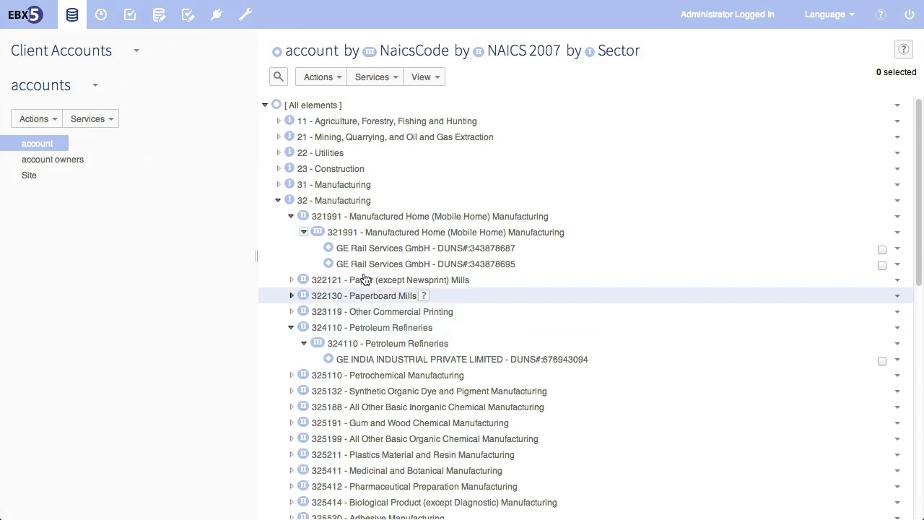
Add a string field named BrandNewField, labelled Brand New Field, to the account table of the salesforce data model
click(158, 22)
click(43, 428)
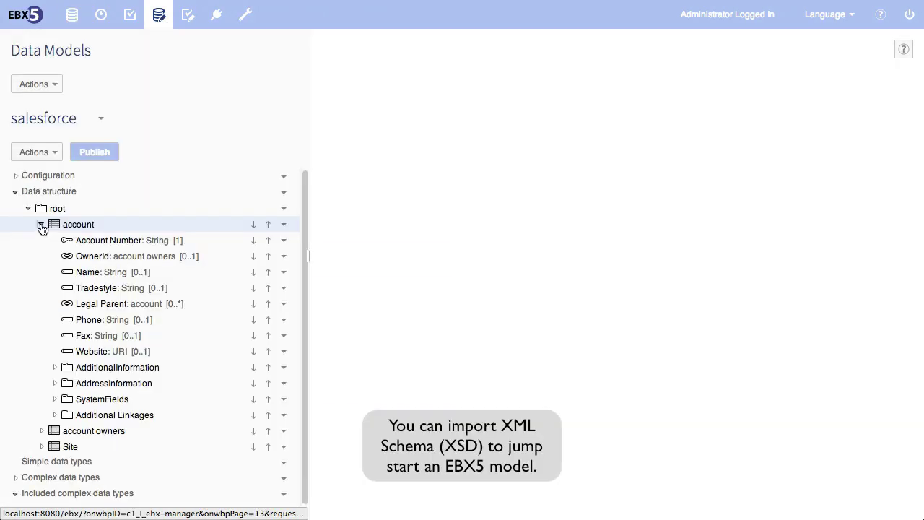
click(283, 229)
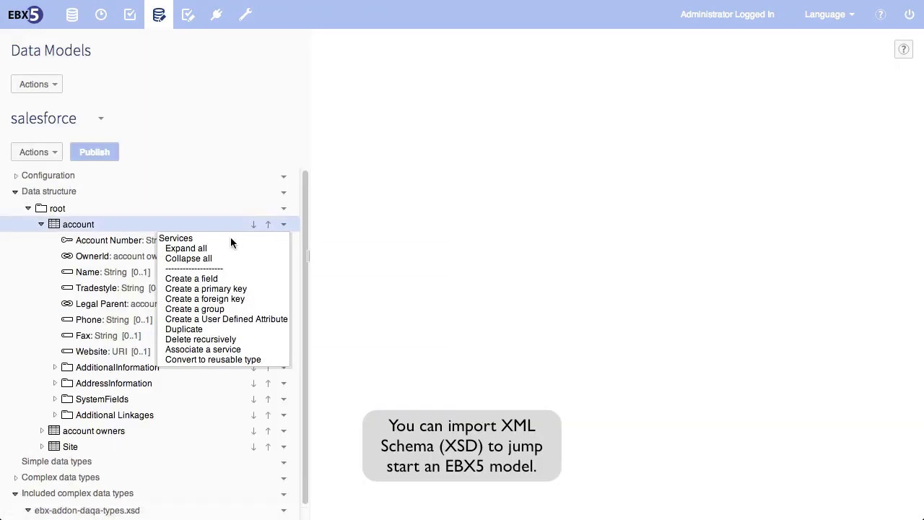
click(215, 281)
click(742, 504)
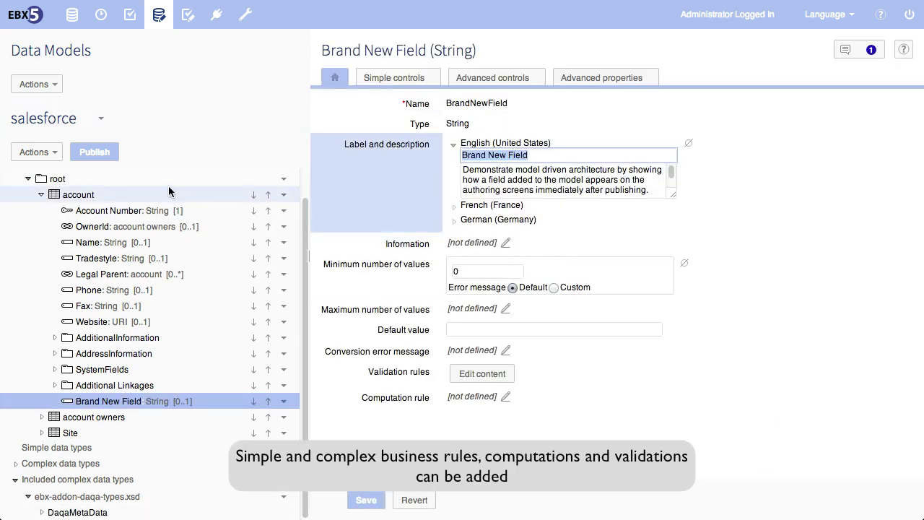
Publish the salesforce data model without a new snapshot, and check the General Electric Company account form for Brand New Field
click(99, 154)
click(861, 504)
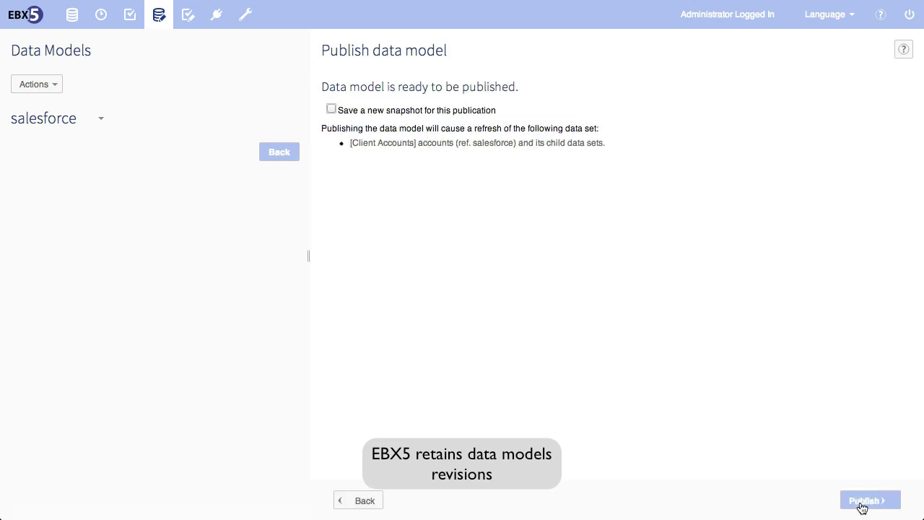
click(862, 505)
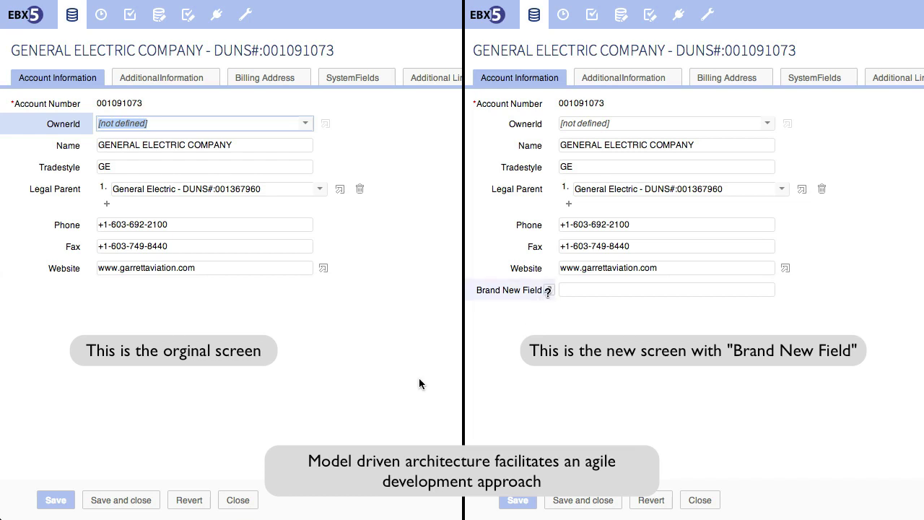
mouse_move(547, 291)
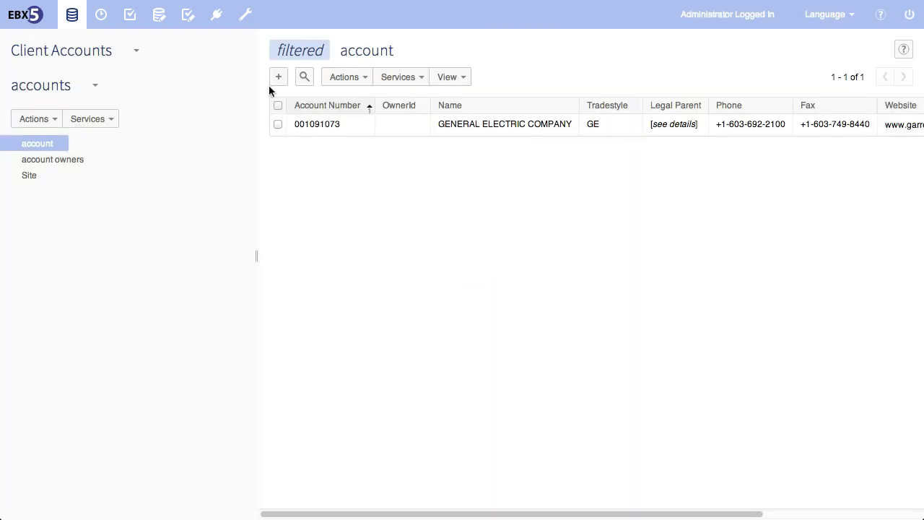
Generate a data WSDL covering all tables and operations of the salesforce data set in Client Accounts, and return to the account table
click(220, 17)
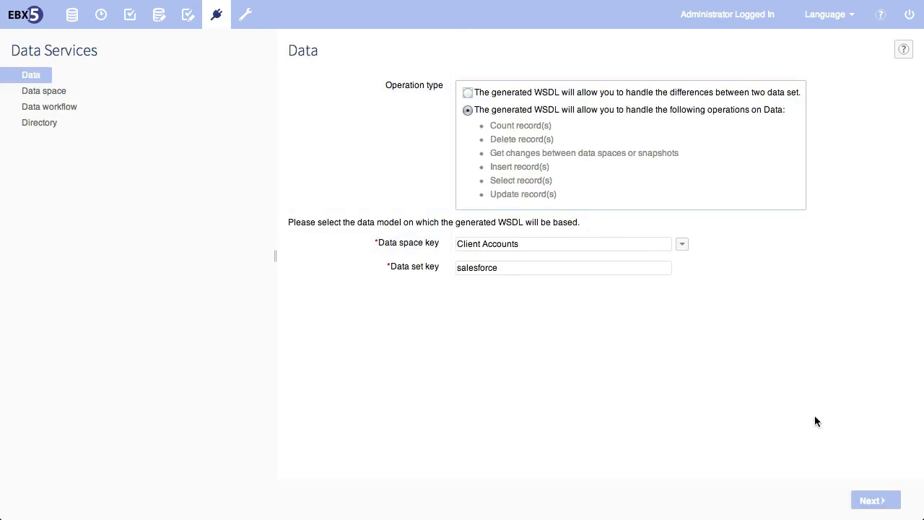
click(871, 500)
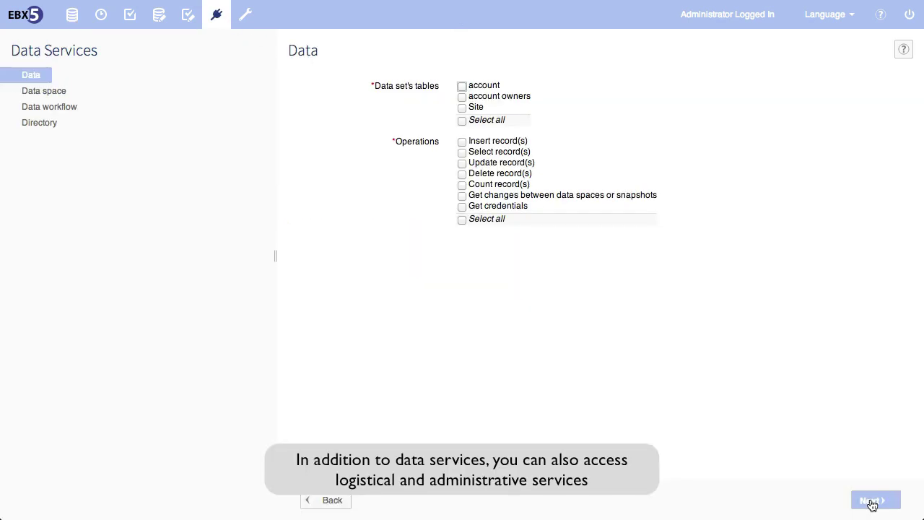
click(468, 121)
click(488, 220)
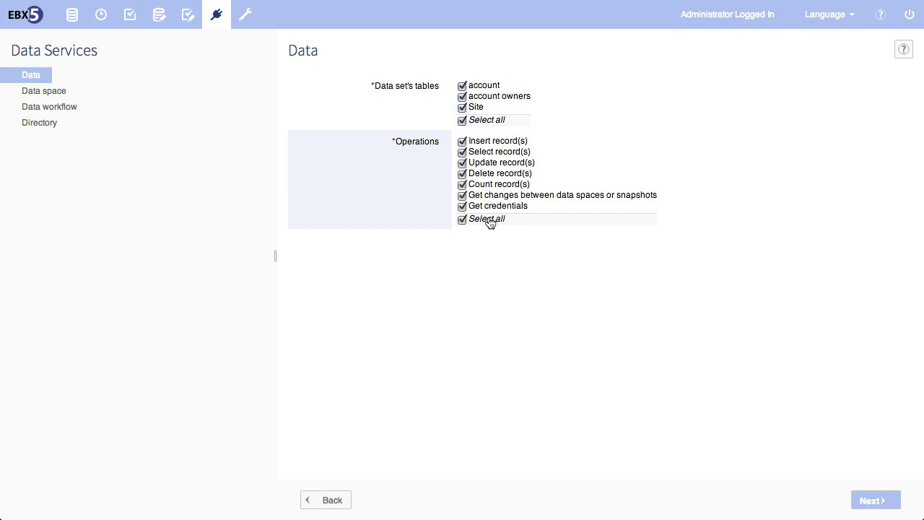
click(895, 507)
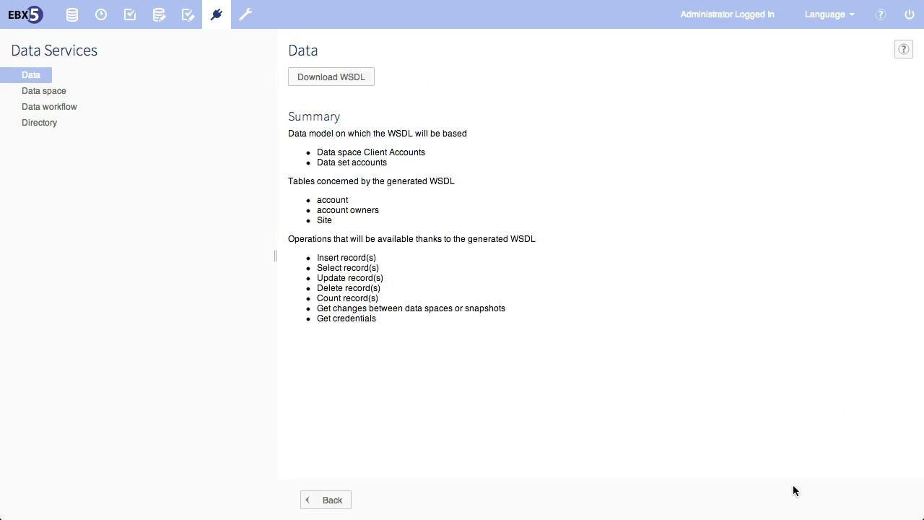
click(82, 16)
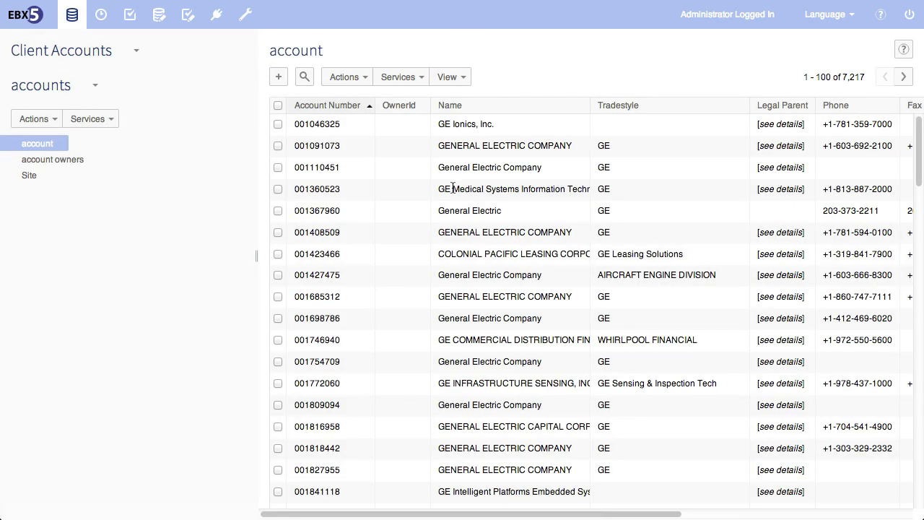
Export the account table of the accounts data set to an Excel 2007 file using the Microsoft Excel add-on's multiple-table export
click(348, 77)
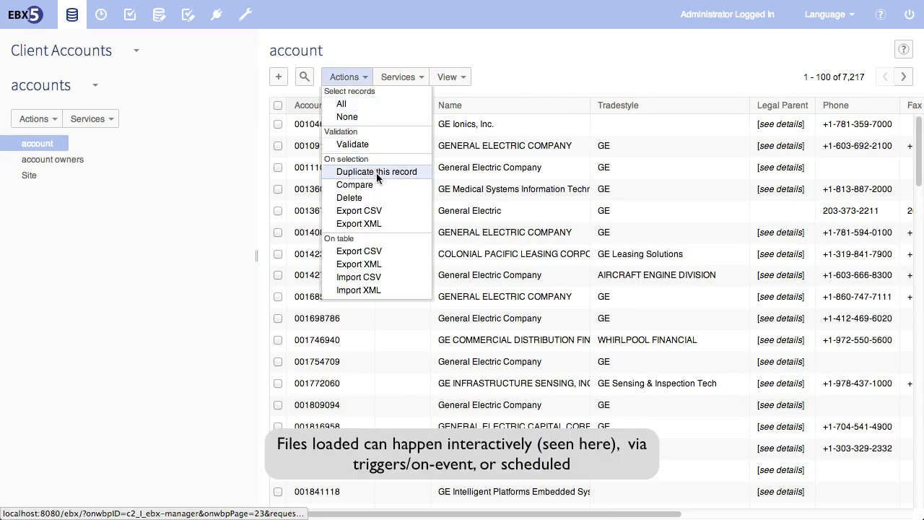
click(91, 118)
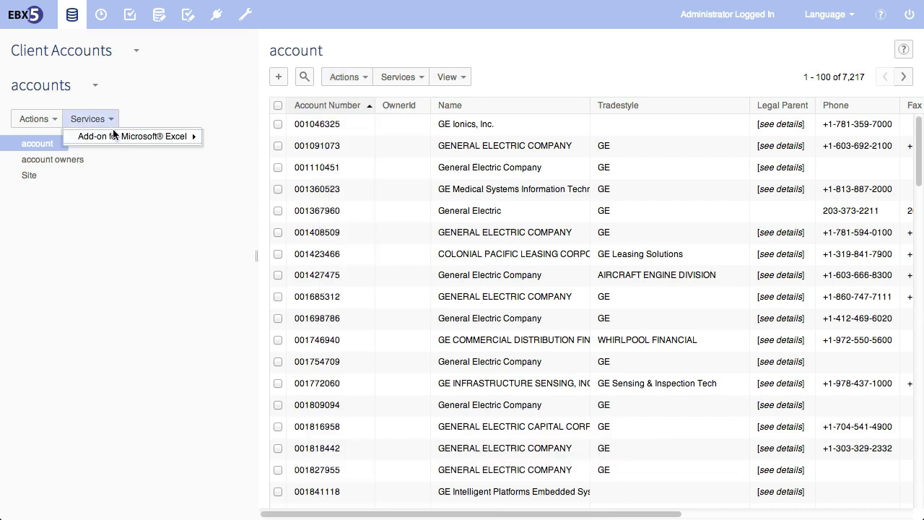
mouse_move(144, 137)
click(211, 139)
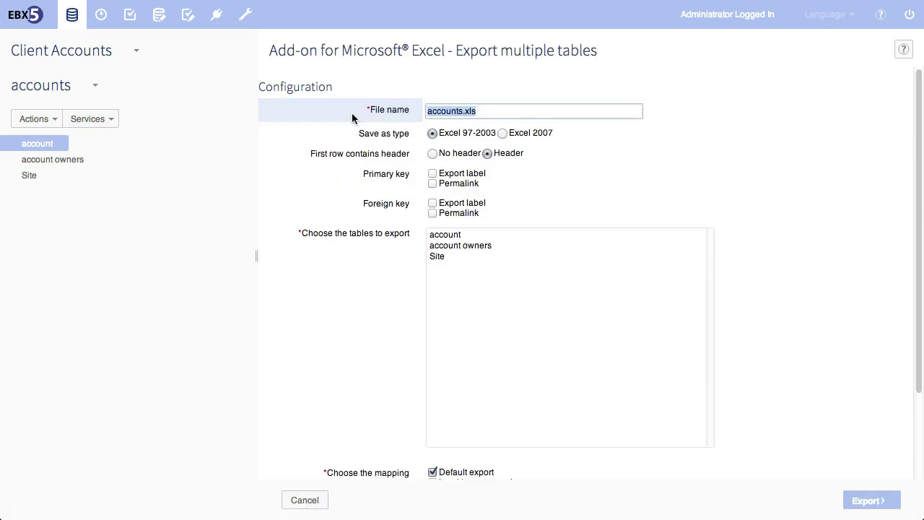
click(502, 134)
click(445, 235)
click(871, 500)
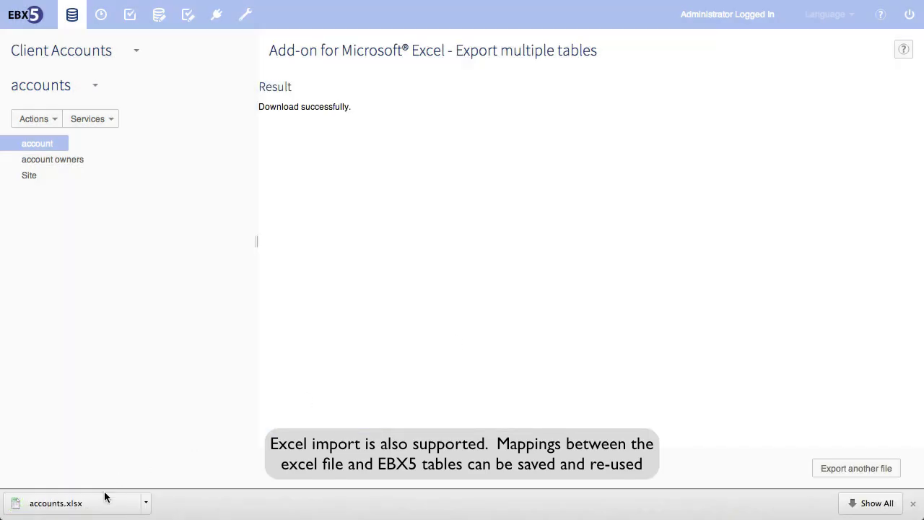
Open the exported accounts.xlsx in Excel and examine the fields across the row 3 account record, starting from its account number
click(103, 498)
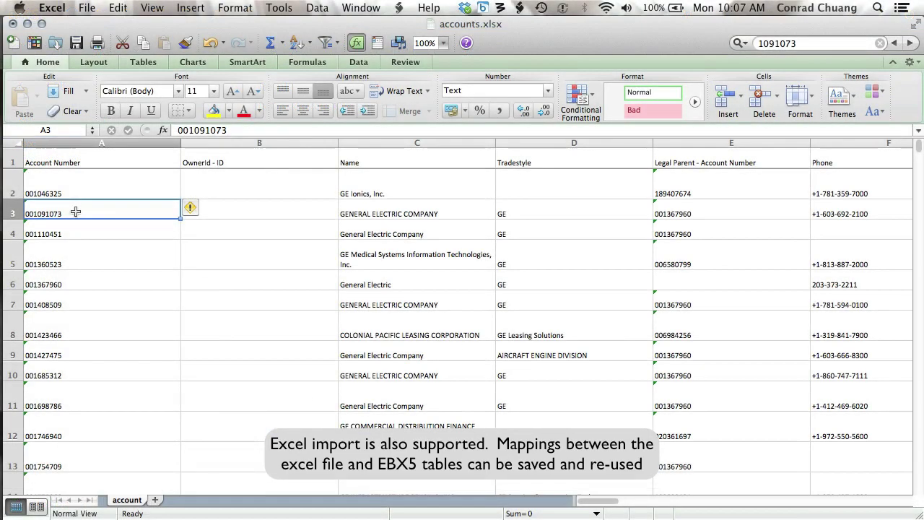
key(Right)
key(Right)
key(Right)
key(Right)
key(Right)
key(Right)
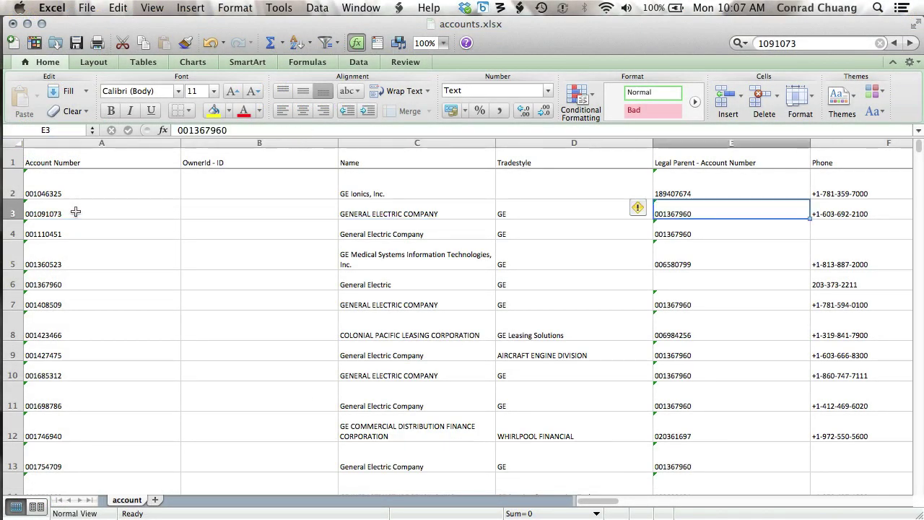
key(Right)
key(Right)
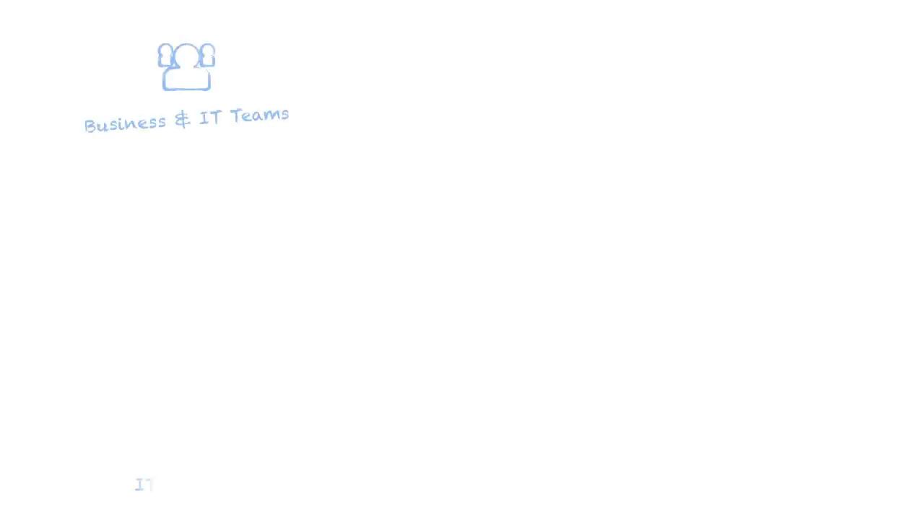